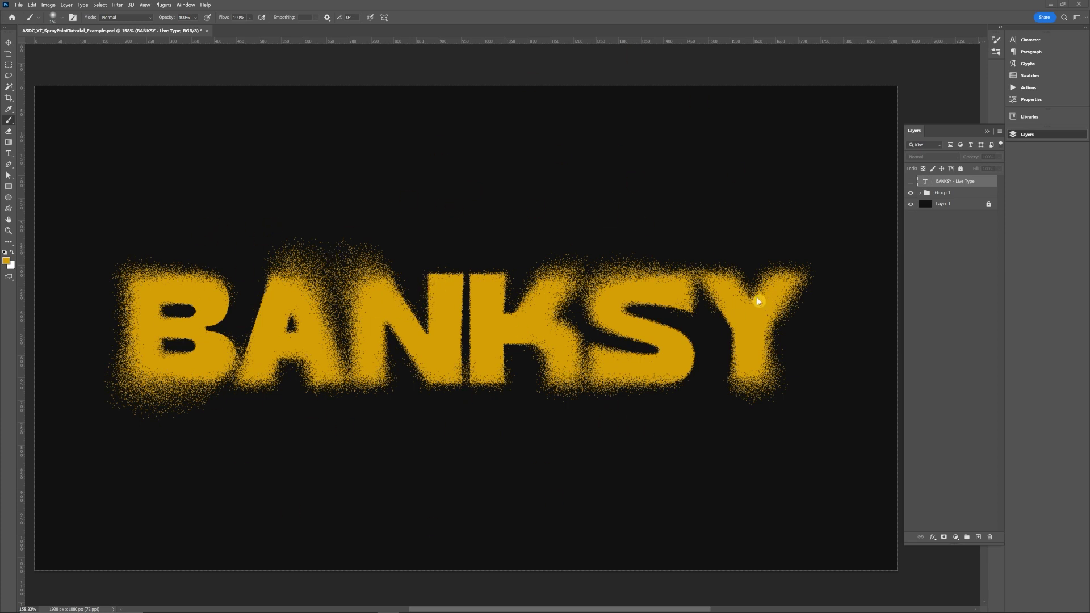
- Hide Group 1, the finished spray-paint version of BANKSY
{"action": "left_click", "coordinate": [911, 192]}
- Show the BANKSY - Live Type layer and briefly select its text before returning to the brush
{"action": "left_click", "coordinate": [911, 181]}
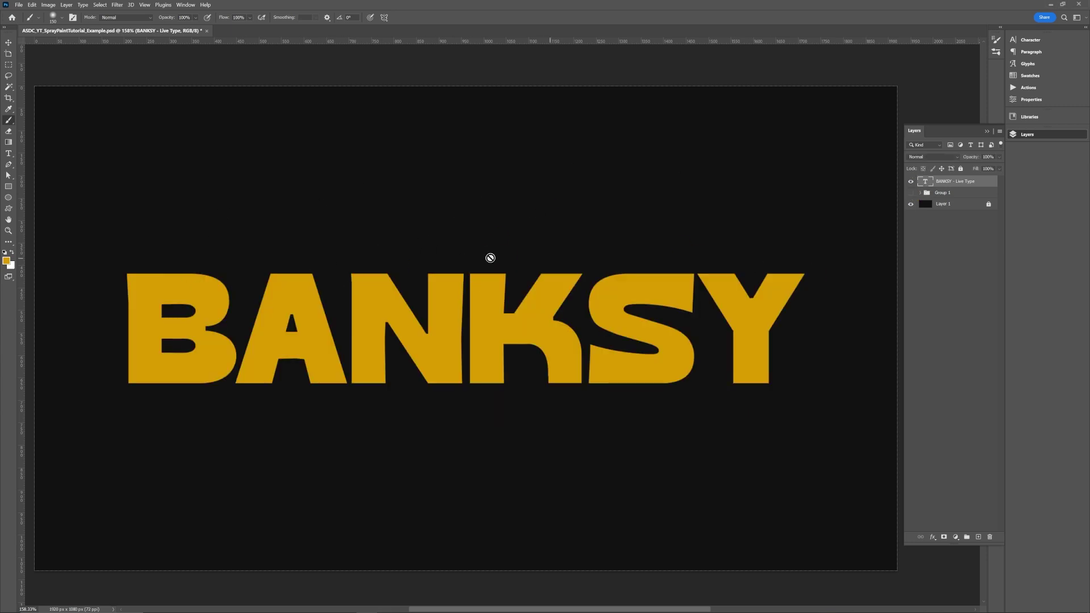
{"action": "double_click", "coordinate": [927, 182]}
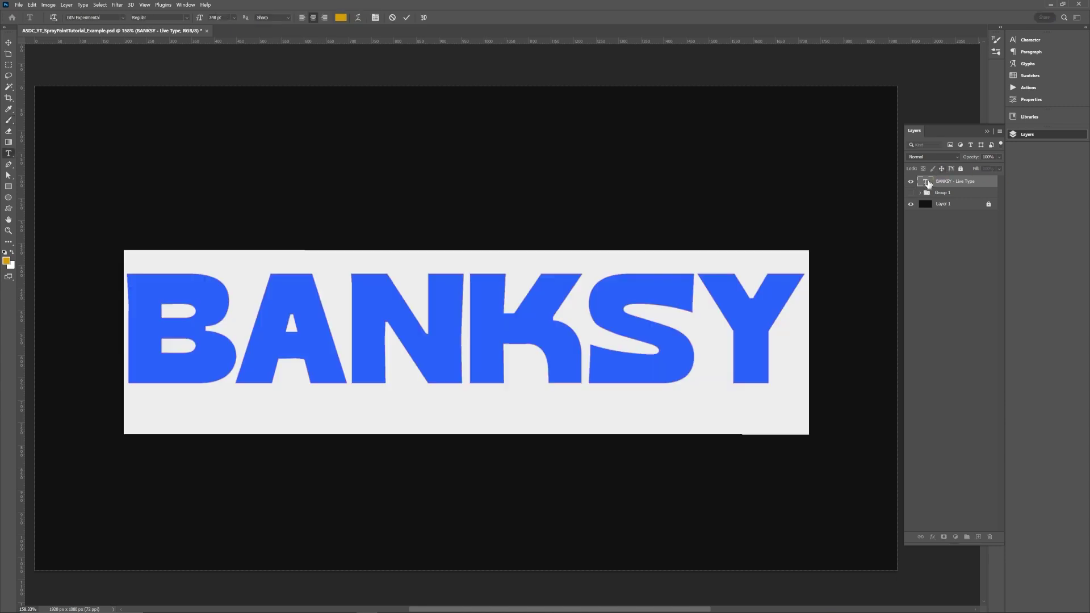
{"action": "key", "text": "Escape"}
{"action": "key", "text": "b"}
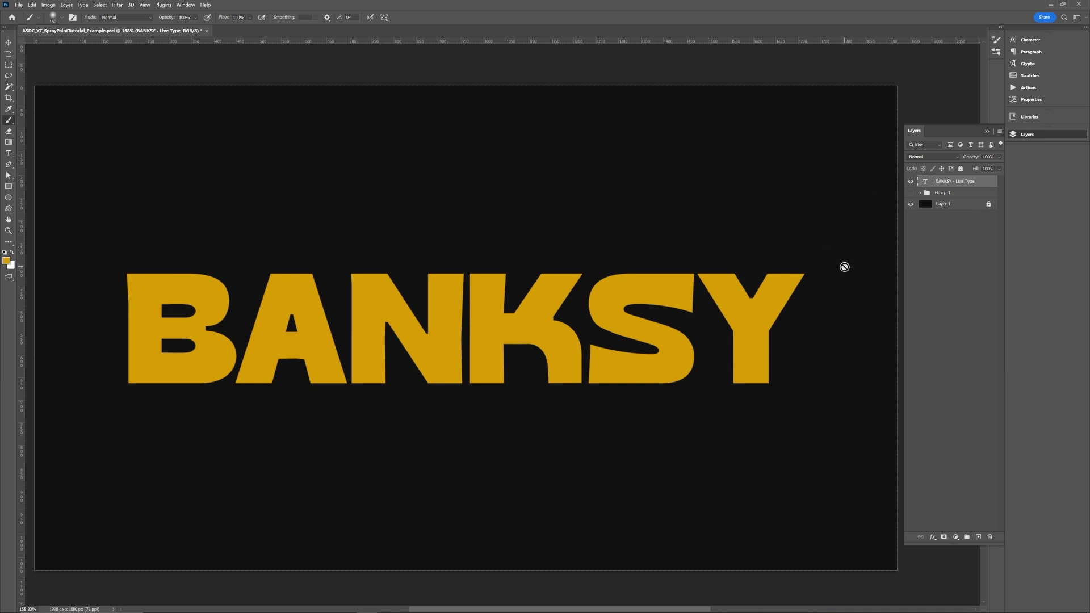
- Duplicate the BANKSY layer, convert the copy to a smart object, and set it to Dissolve
{"action": "key", "text": "ctrl+j"}
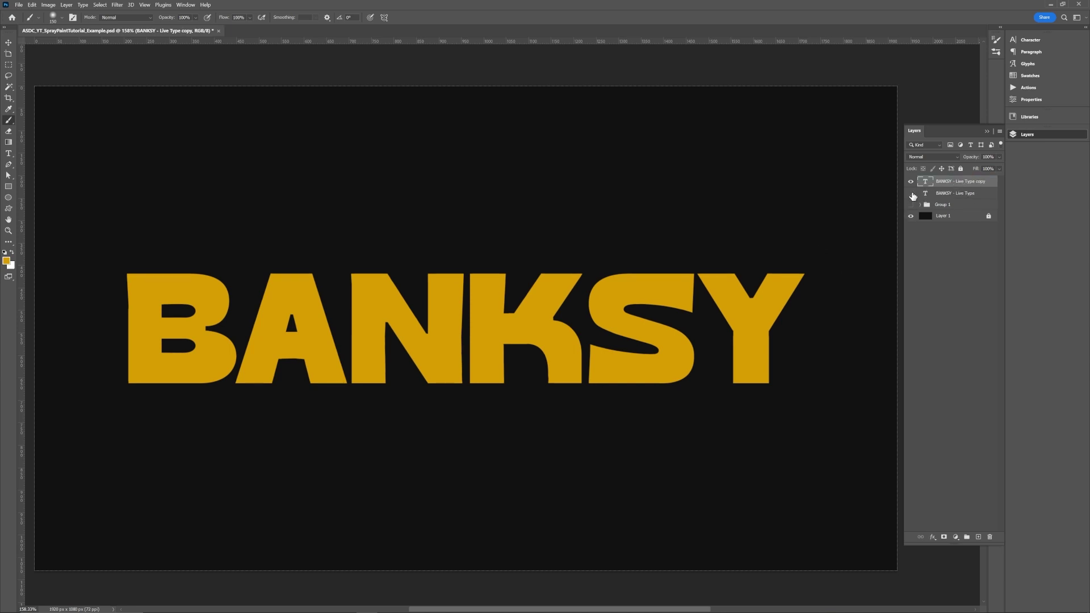
{"action": "right_click", "coordinate": [947, 185]}
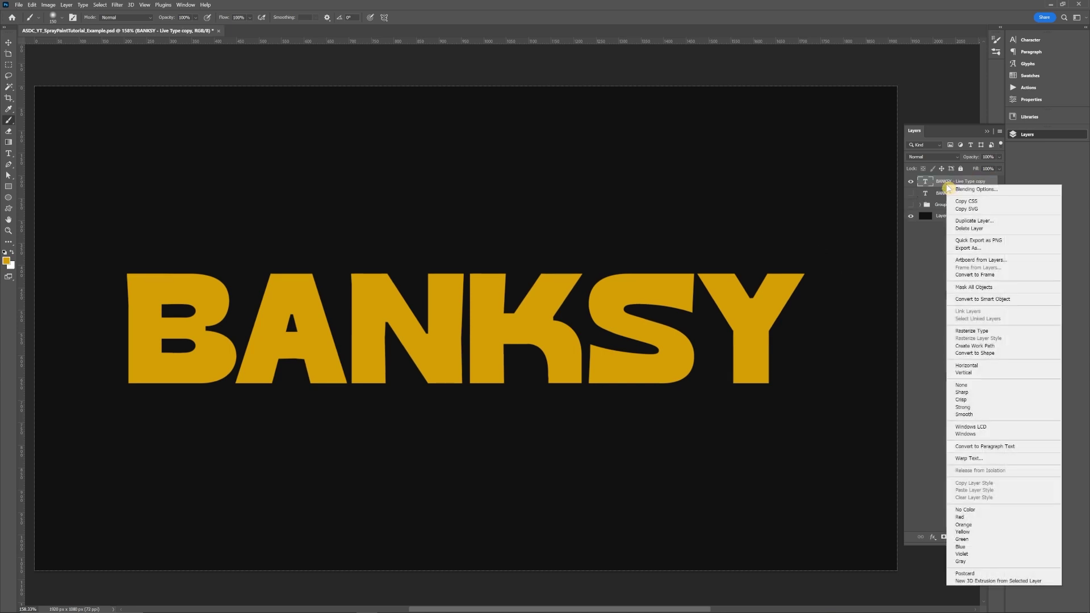
{"action": "left_click", "coordinate": [982, 300]}
{"action": "left_click", "coordinate": [943, 157]}
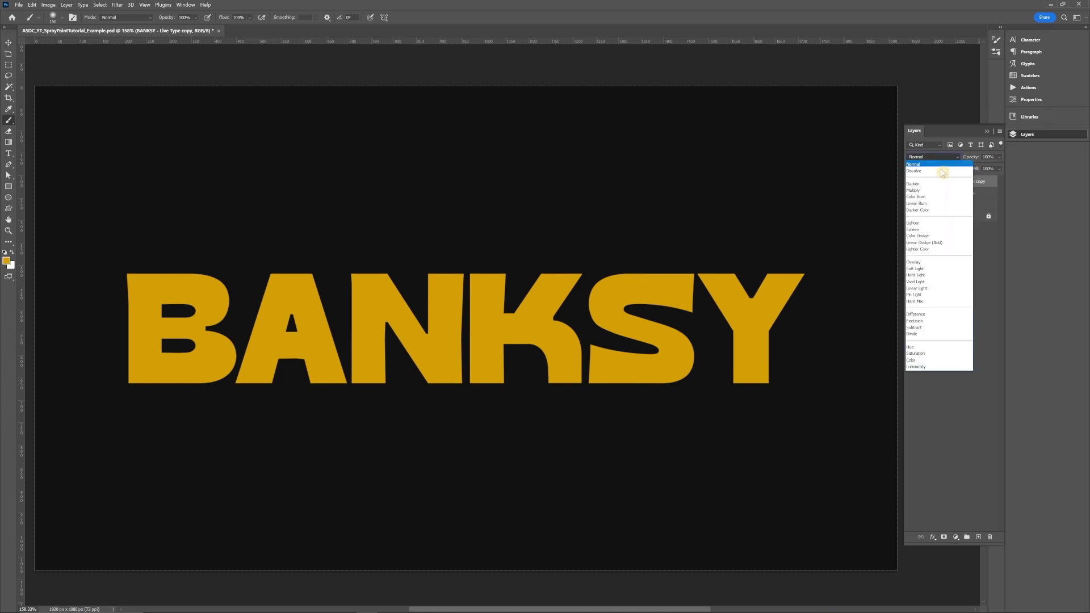
{"action": "left_click", "coordinate": [938, 171]}
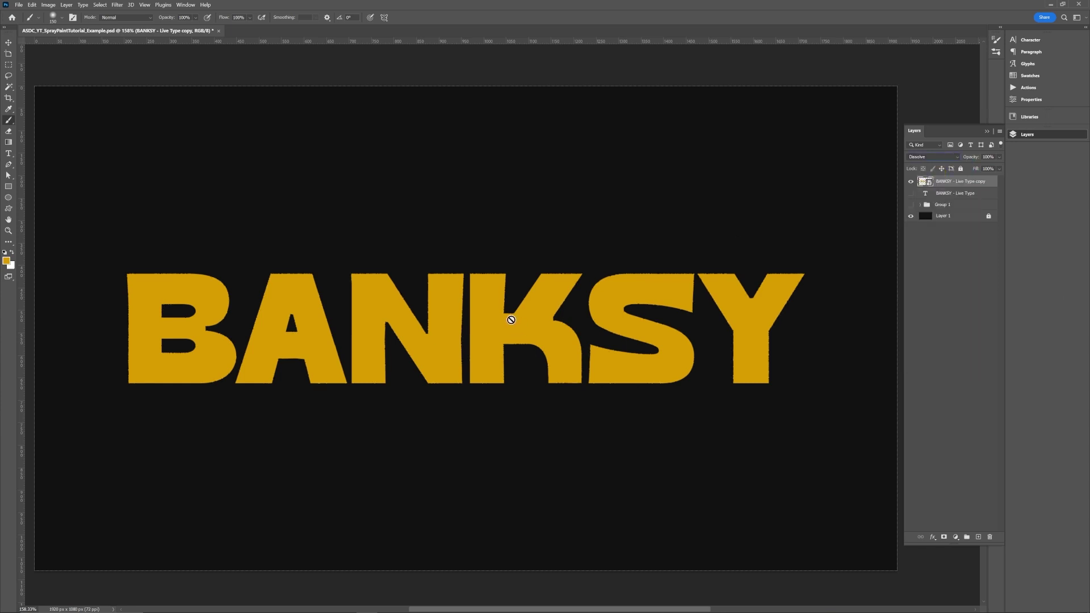
{"action": "scroll", "coordinate": [511, 319], "scroll_direction": "up", "scroll_amount": 5}
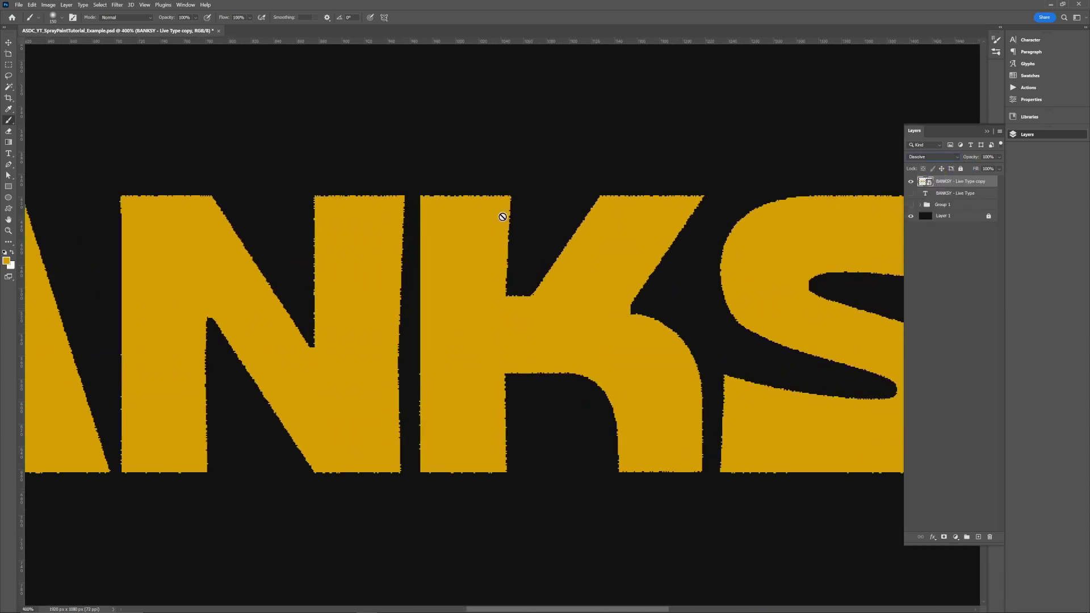
{"action": "scroll", "coordinate": [569, 290], "scroll_direction": "down", "scroll_amount": 5}
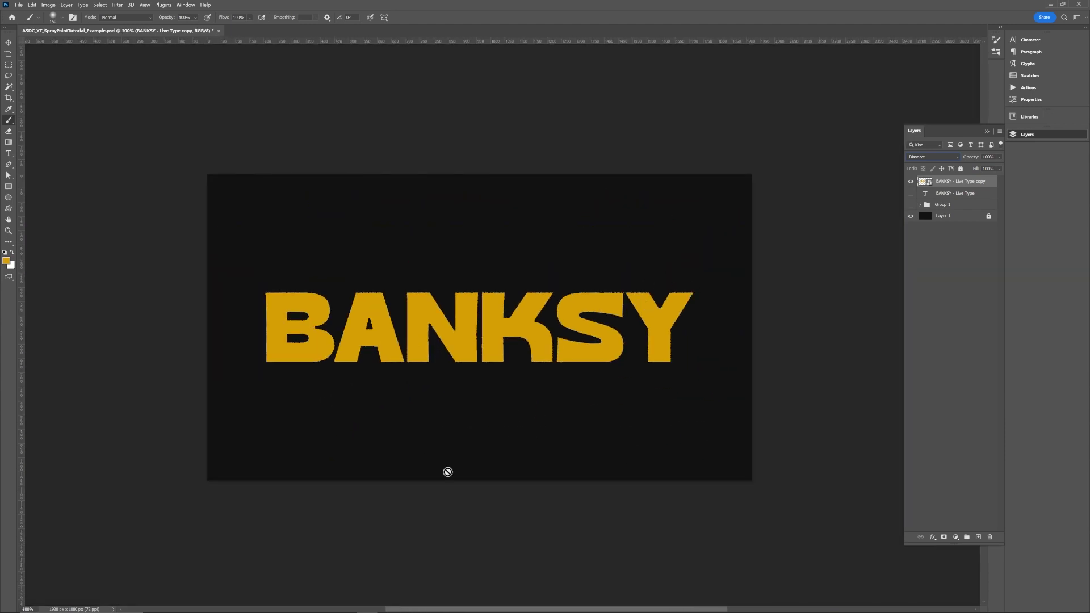
{"action": "key", "text": "ctrl+0"}
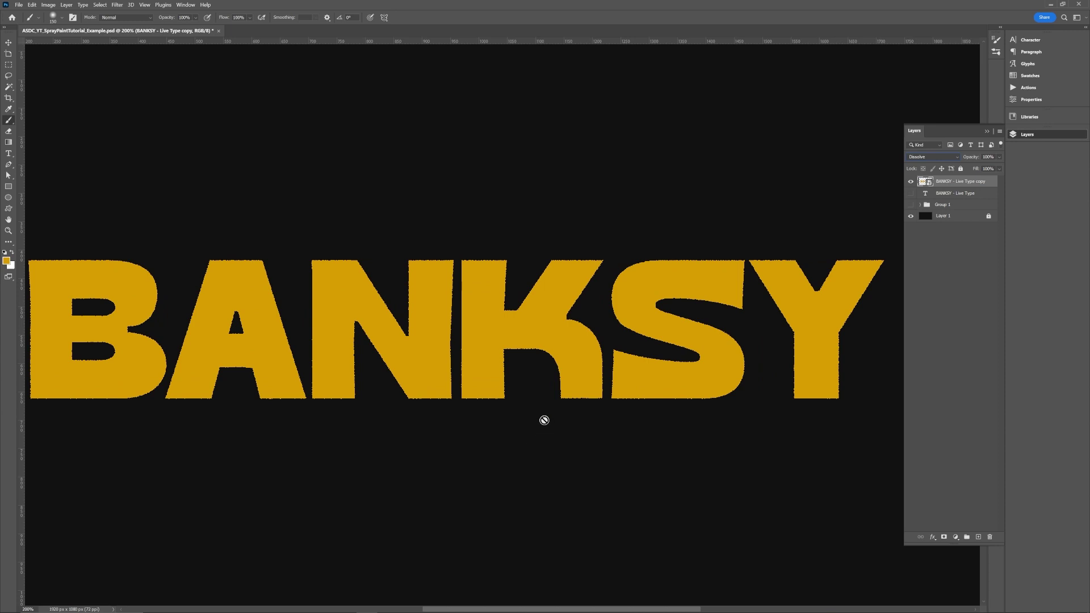
{"action": "left_click", "coordinate": [117, 5]}
- Start a Field Blur and scatter blur points across the B, A, N, S and Y
{"action": "mouse_move", "coordinate": [144, 113]}
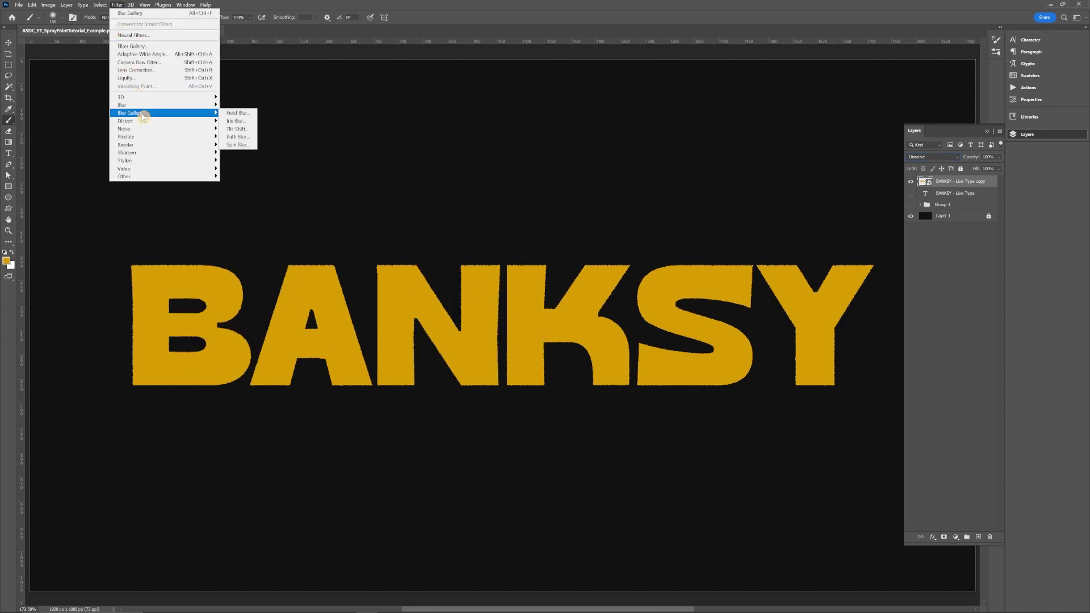
{"action": "left_click", "coordinate": [235, 113]}
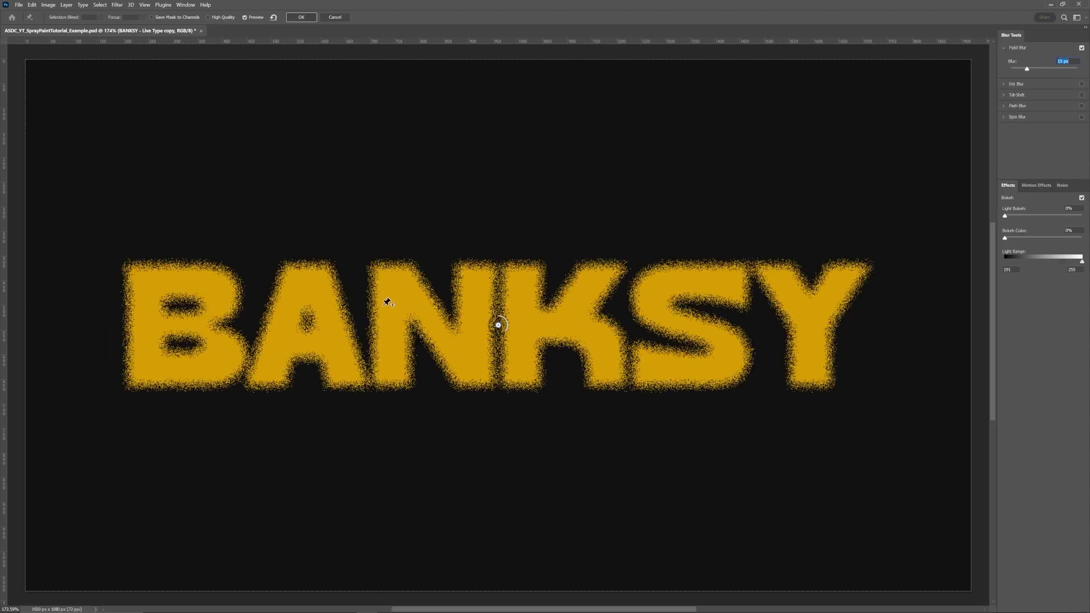
{"action": "left_click_drag", "start_coordinate": [498, 325], "coordinate": [130, 248]}
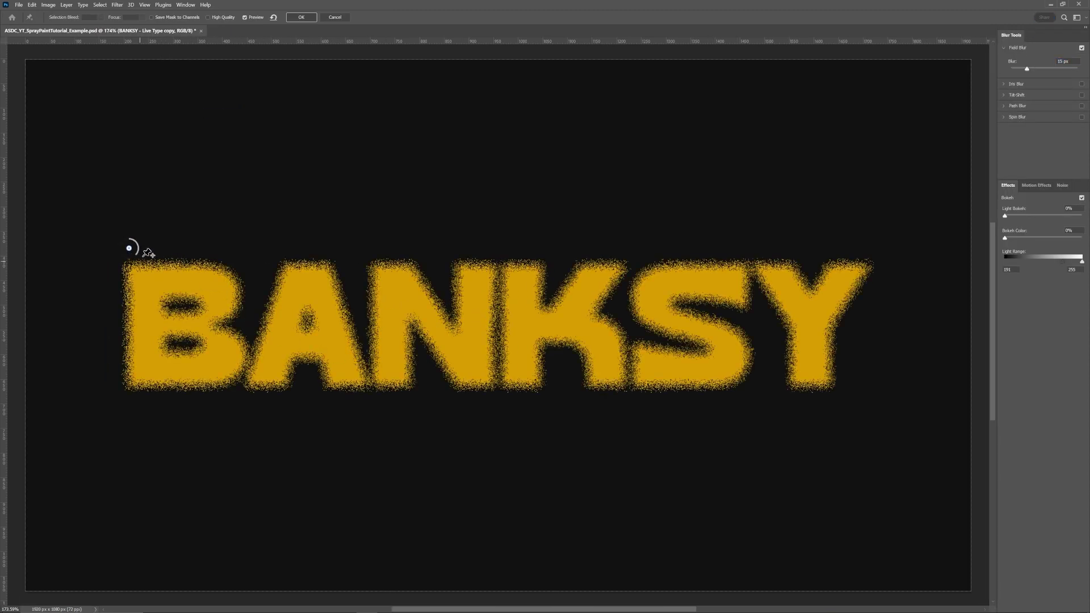
{"action": "left_click", "coordinate": [397, 324]}
{"action": "left_click", "coordinate": [266, 389]}
{"action": "left_click", "coordinate": [650, 341]}
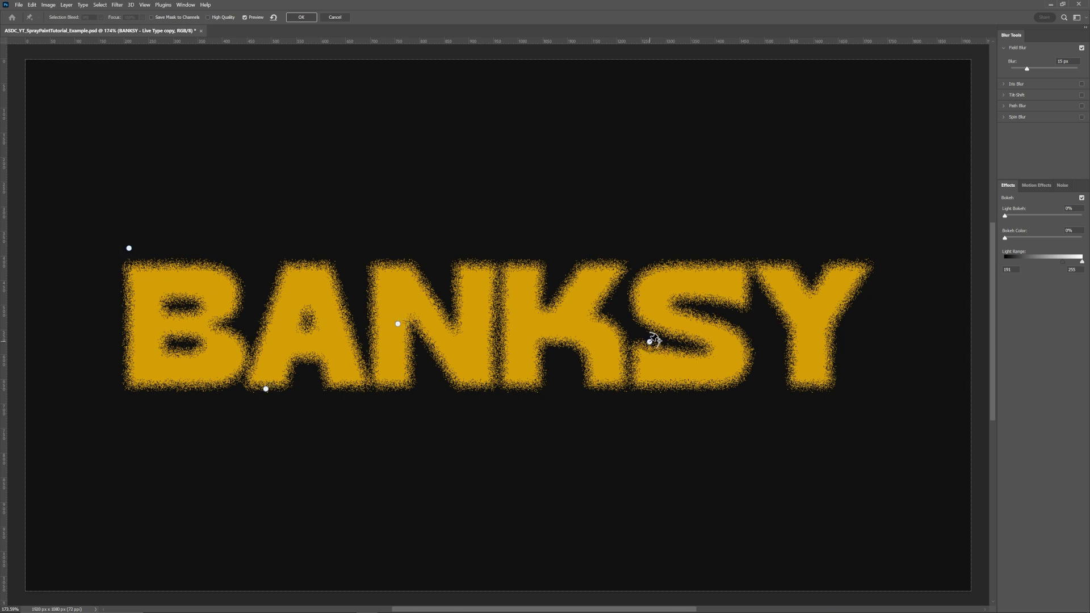
{"action": "left_click", "coordinate": [835, 267]}
{"action": "left_click", "coordinate": [831, 378]}
{"action": "left_click", "coordinate": [494, 272]}
- Raise blur points to 45 px and 69 px and reposition pins around the letters
{"action": "left_click", "coordinate": [398, 322]}
{"action": "left_click_drag", "start_coordinate": [392, 334], "coordinate": [392, 335]}
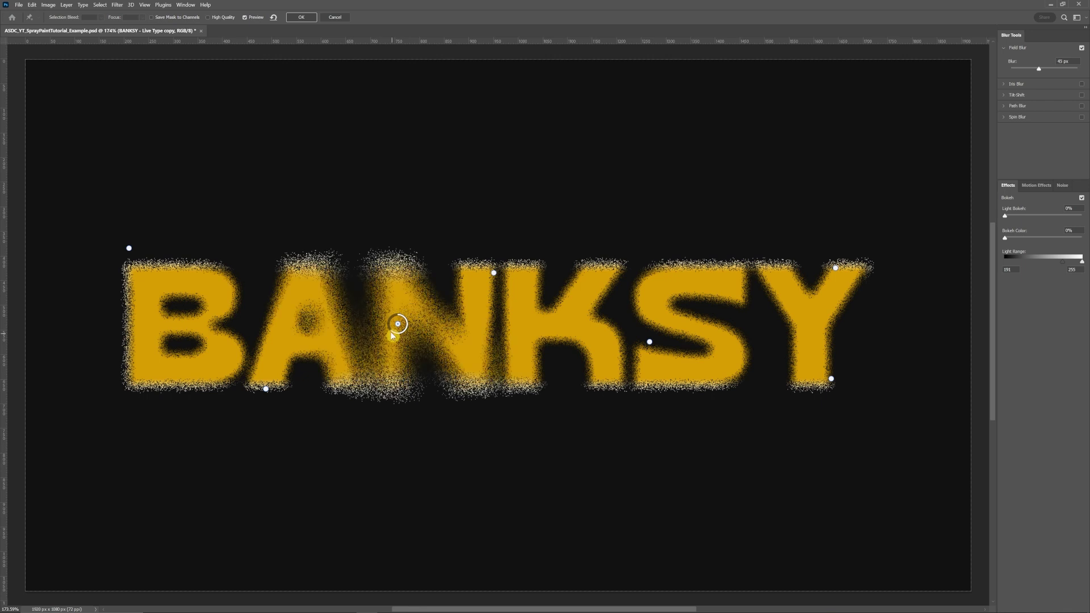
{"action": "left_click_drag", "start_coordinate": [266, 389], "coordinate": [251, 397]}
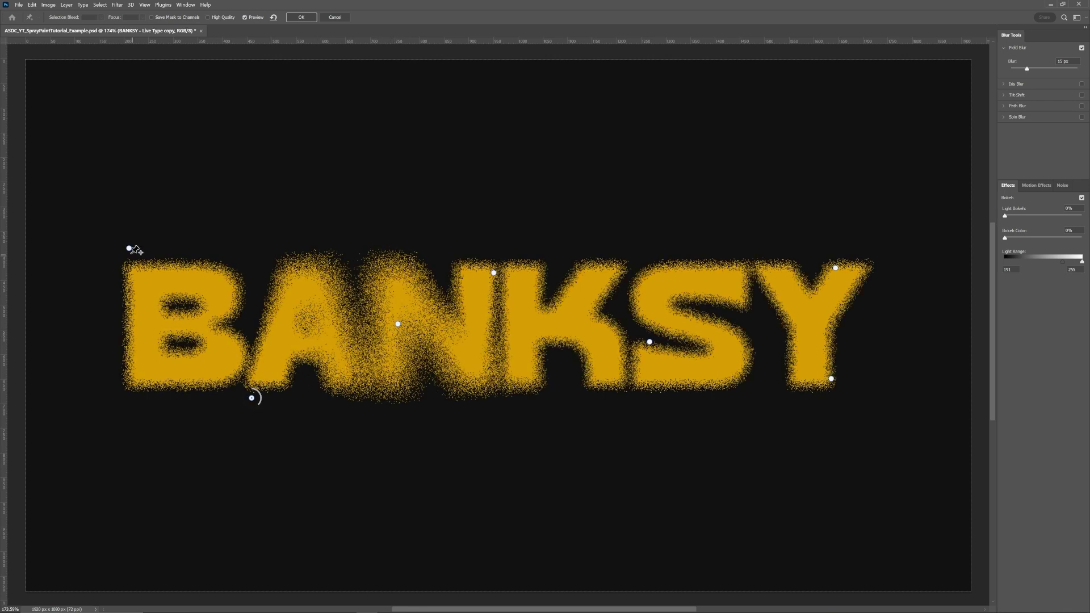
{"action": "left_click", "coordinate": [88, 240]}
{"action": "left_click_drag", "start_coordinate": [88, 249], "coordinate": [80, 248]}
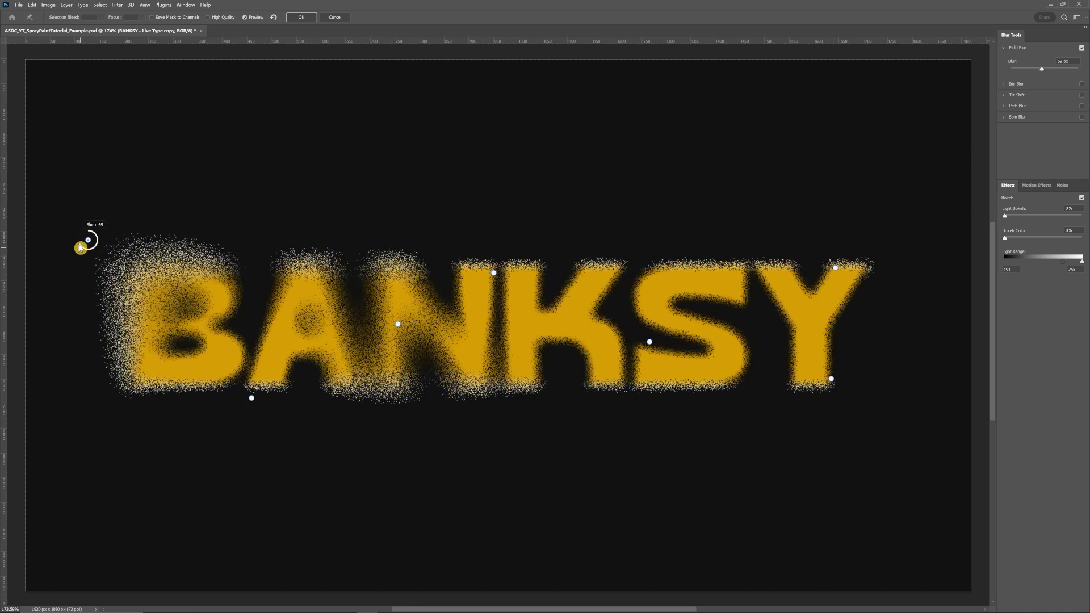
{"action": "left_click_drag", "start_coordinate": [252, 398], "coordinate": [198, 347]}
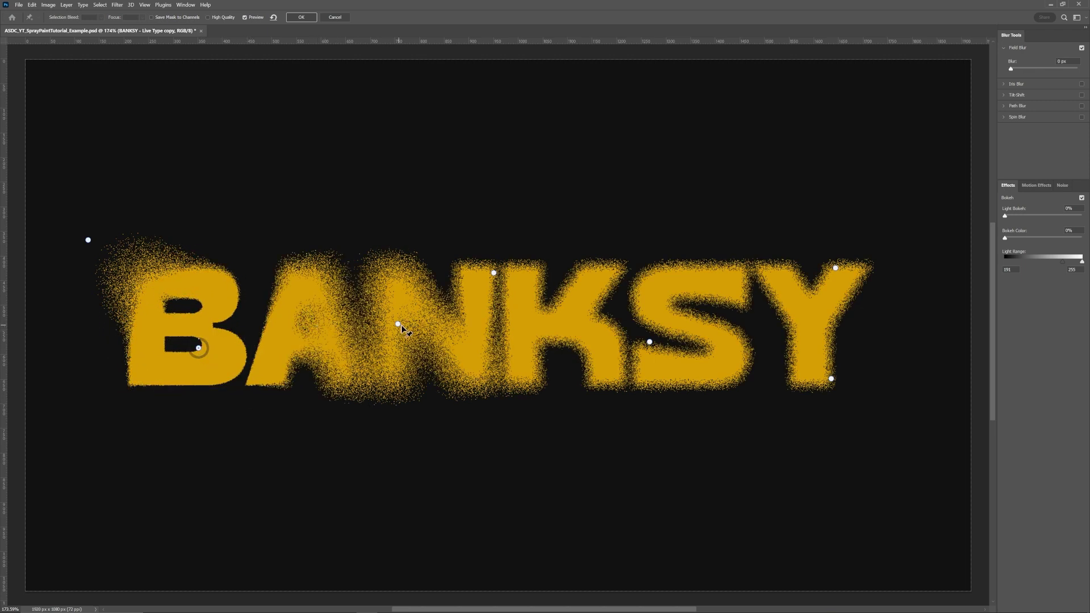
{"action": "mouse_move", "coordinate": [400, 325]}
{"action": "left_mouse_down"}
{"action": "mouse_move", "coordinate": [419, 325]}
{"action": "mouse_move", "coordinate": [402, 343]}
{"action": "left_mouse_up"}
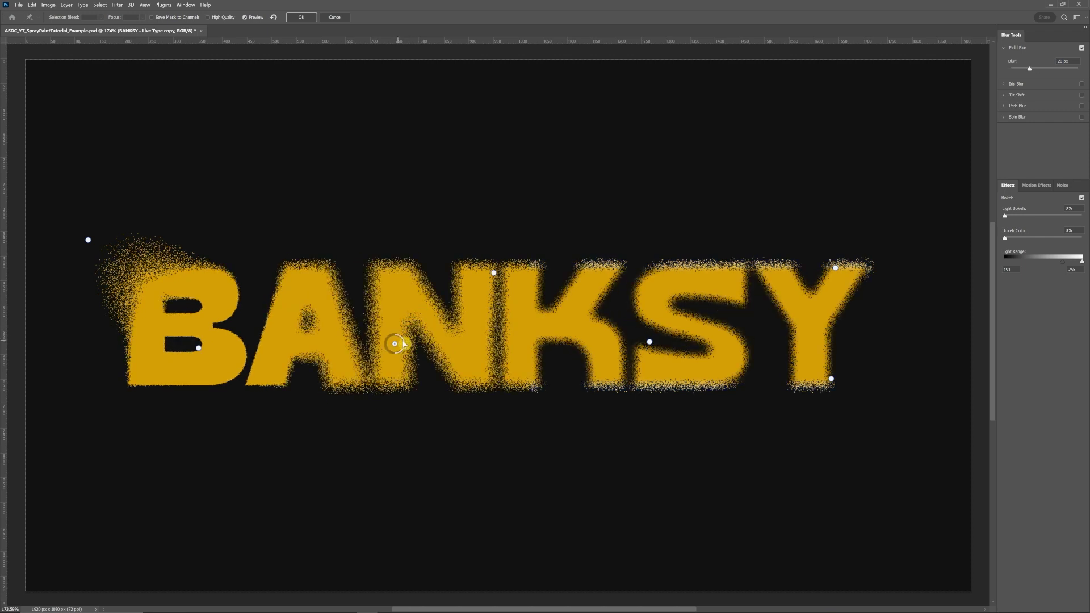
{"action": "left_click", "coordinate": [650, 342]}
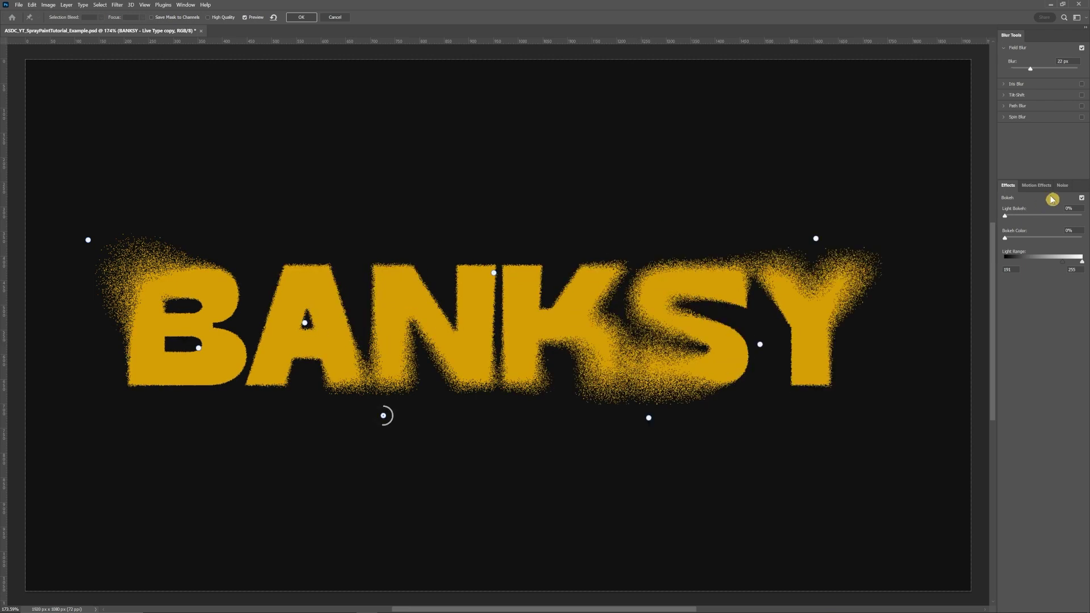
{"action": "left_click", "coordinate": [1062, 186]}
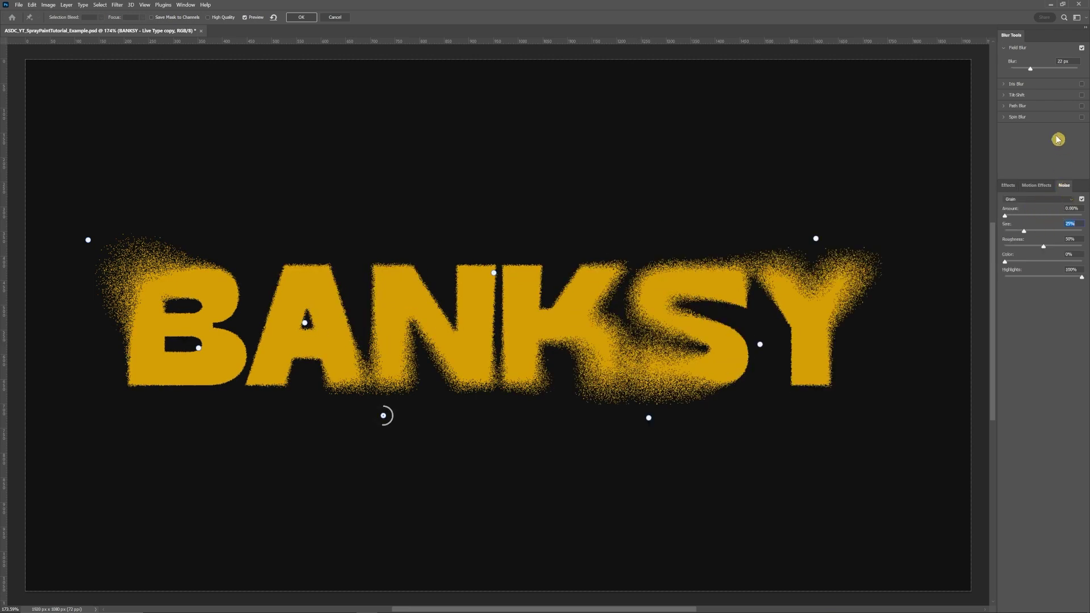
- Add Grain noise at 13.26% amount and 23% size, then apply the Blur Gallery
{"action": "left_click", "coordinate": [1033, 200]}
{"action": "left_click", "coordinate": [1033, 200]}
{"action": "left_click_drag", "start_coordinate": [996, 281], "coordinate": [874, 272]}
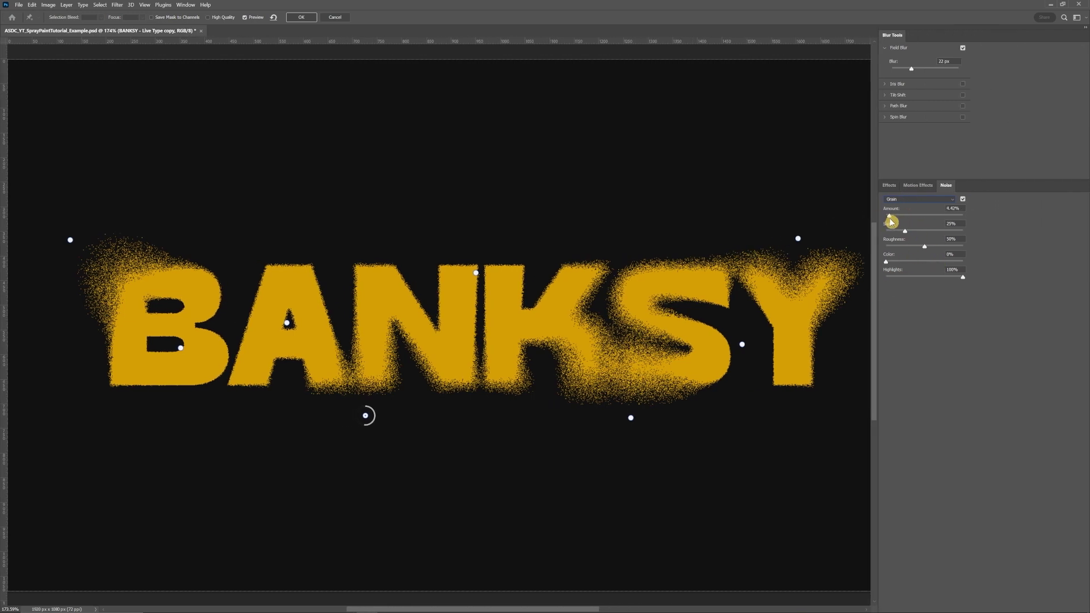
{"action": "left_click_drag", "start_coordinate": [894, 222], "coordinate": [896, 217]}
{"action": "left_click_drag", "start_coordinate": [907, 232], "coordinate": [904, 232]}
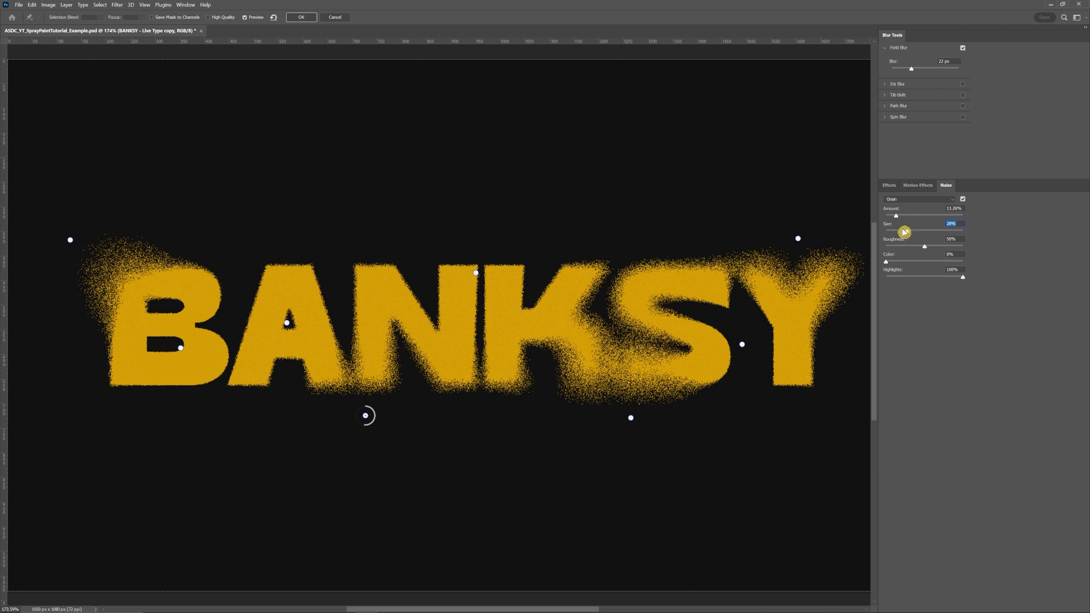
{"action": "left_click", "coordinate": [889, 186]}
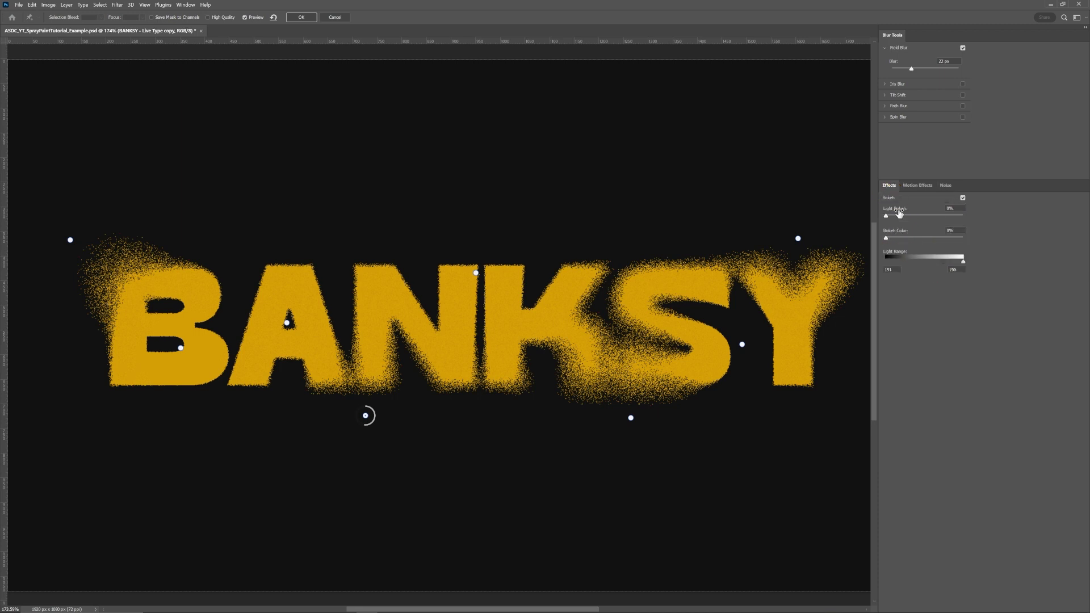
{"action": "left_click", "coordinate": [297, 17]}
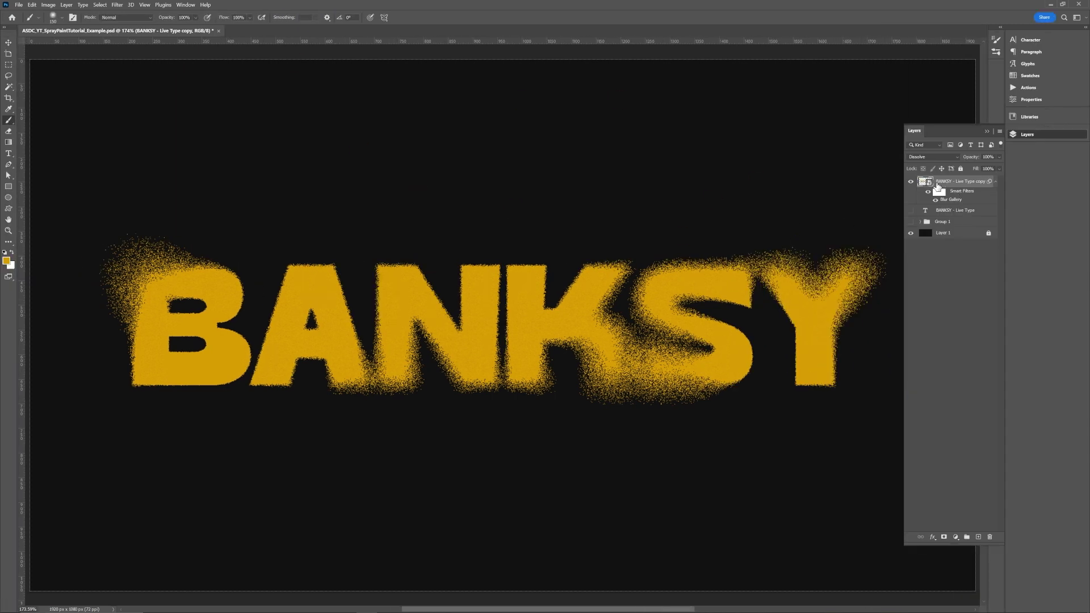
- Duplicate the blurred layer, compare the filter on and off, and reapply the field blur
{"action": "key", "text": "ctrl+j"}
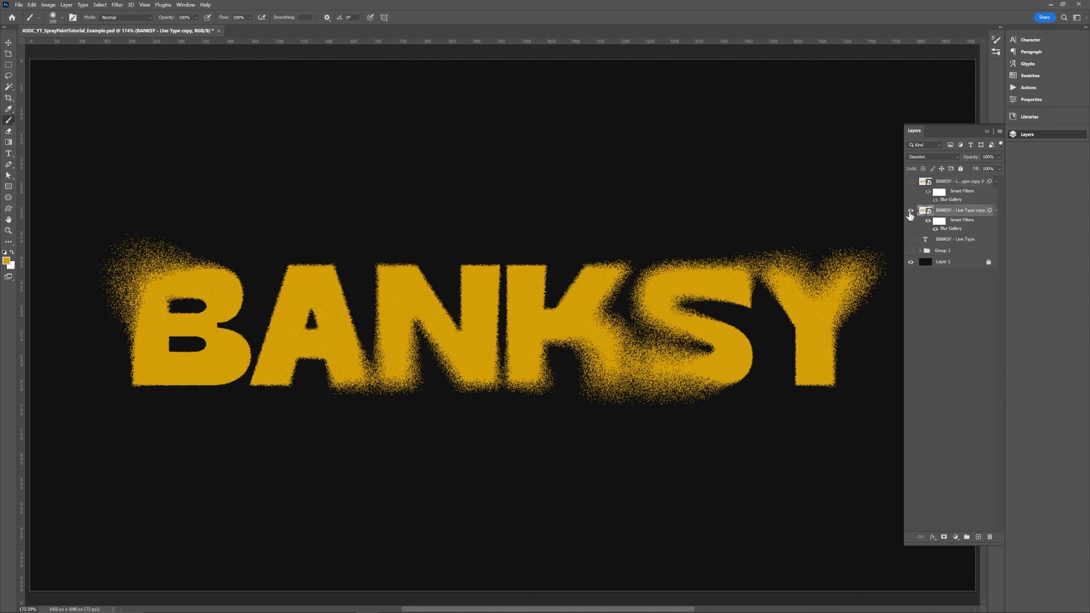
{"action": "left_click", "coordinate": [911, 212]}
{"action": "left_click", "coordinate": [911, 212]}
{"action": "left_click", "coordinate": [936, 229]}
{"action": "left_click", "coordinate": [936, 229]}
{"action": "double_click", "coordinate": [949, 229]}
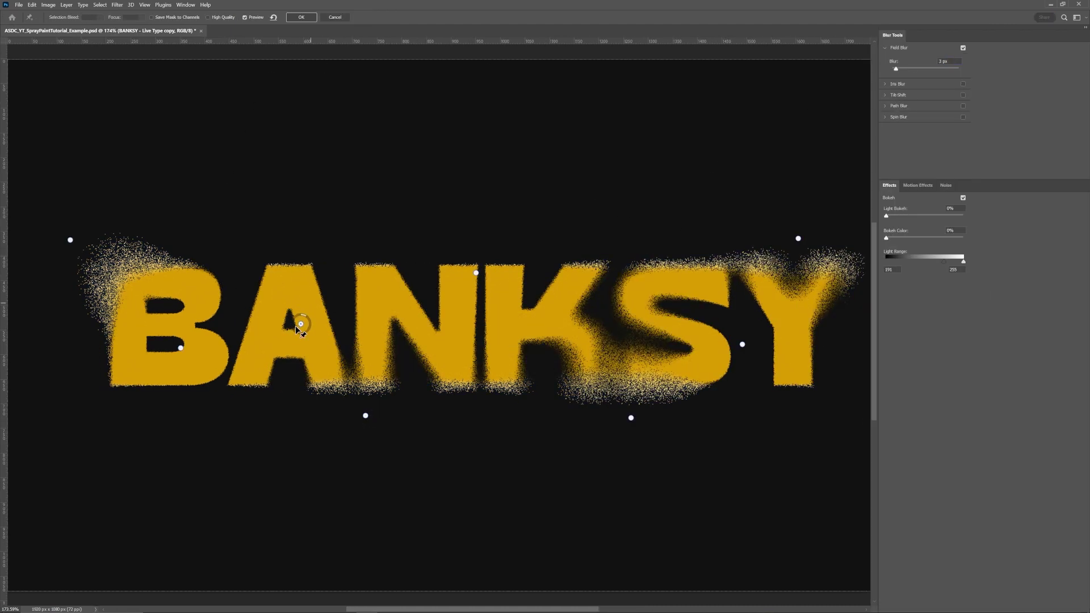
{"action": "left_click", "coordinate": [289, 327]}
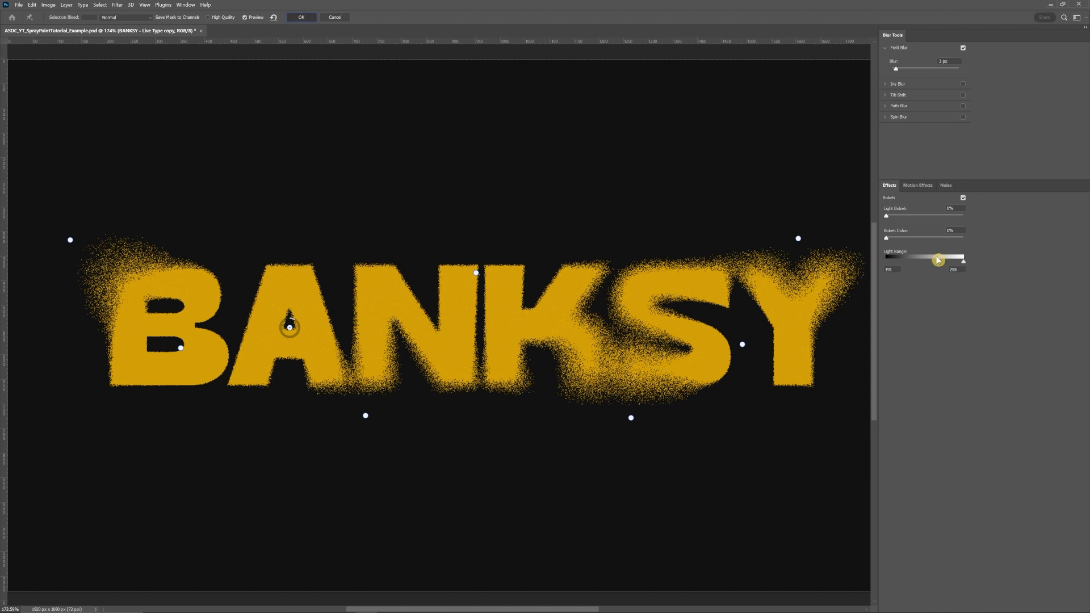
{"action": "left_click", "coordinate": [301, 17]}
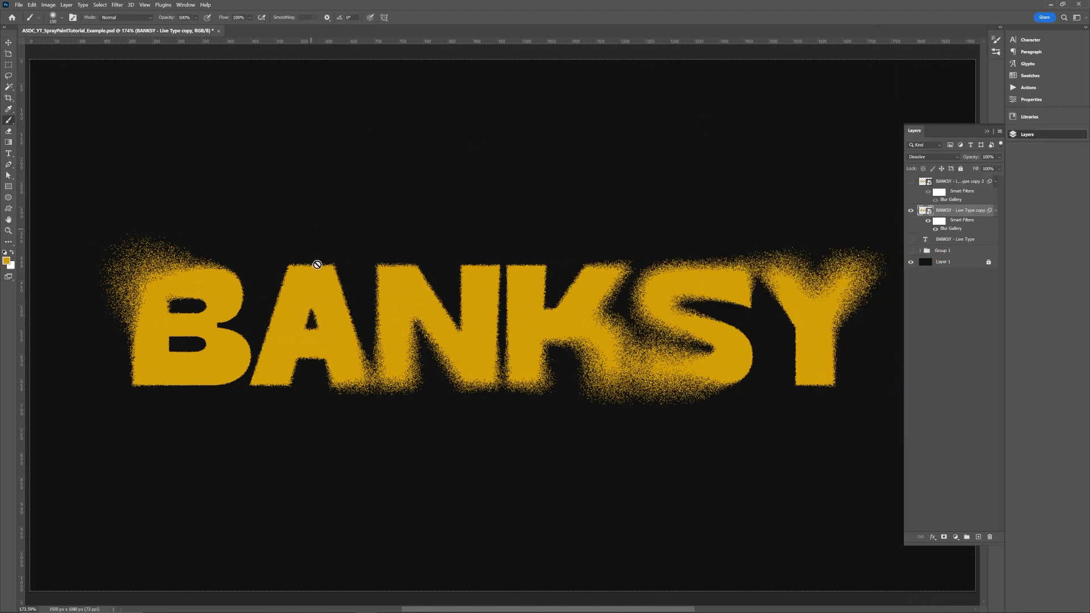
- Hide the blurred copy and show and select the top BANKSY copy layer
{"action": "left_click", "coordinate": [911, 211]}
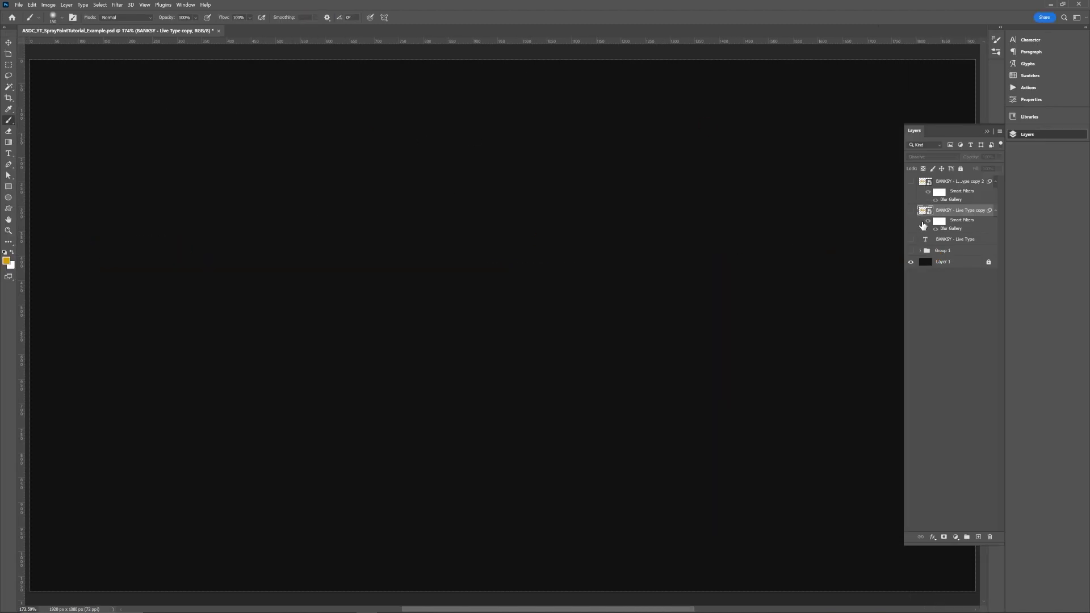
{"action": "left_click", "coordinate": [995, 211]}
{"action": "left_click", "coordinate": [995, 182]}
{"action": "left_click", "coordinate": [911, 181]}
{"action": "left_click", "coordinate": [949, 183]}
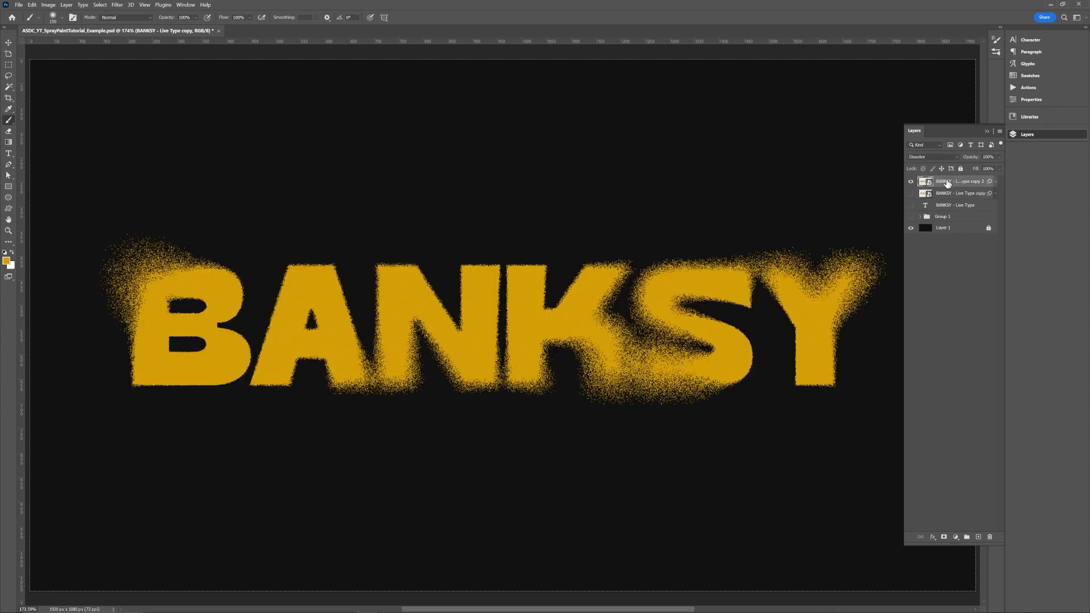
- Convert the top BANKSY copy to a smart object and apply an 8 px Gaussian Blur
{"action": "right_click", "coordinate": [949, 182]}
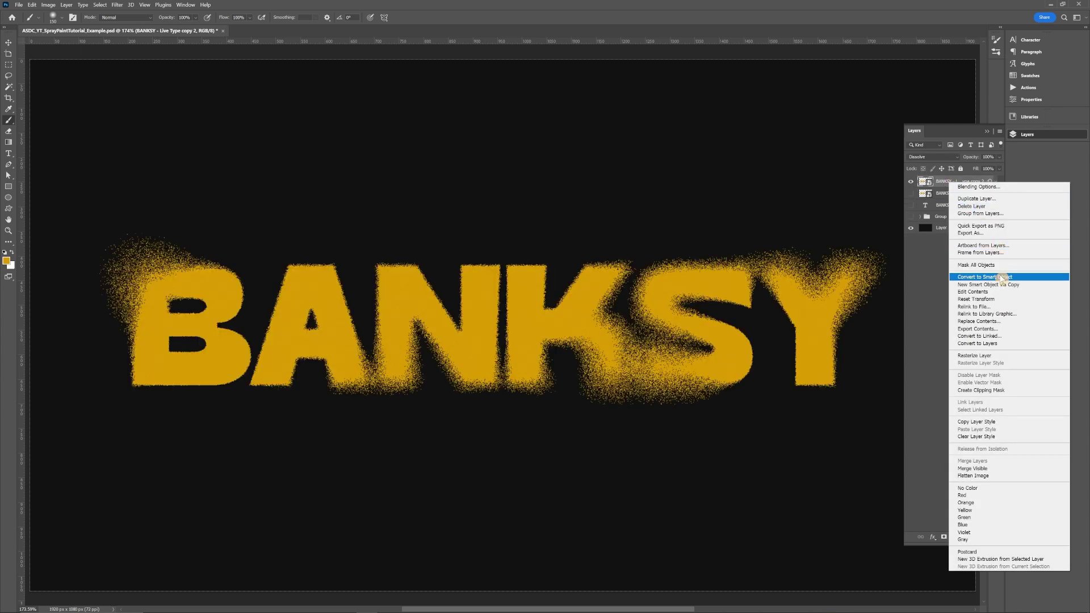
{"action": "left_click", "coordinate": [976, 276]}
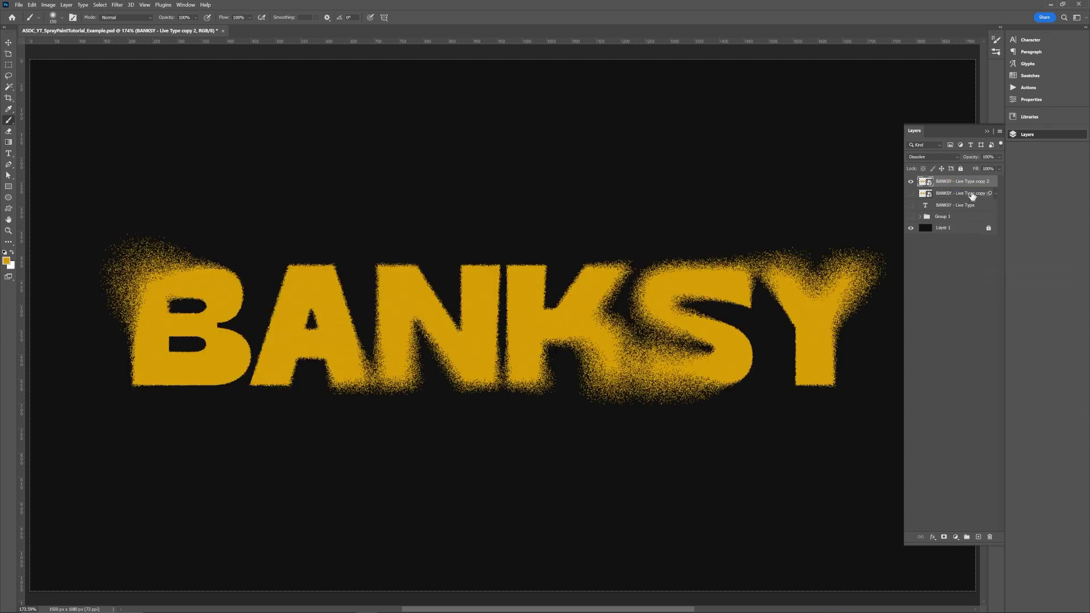
{"action": "left_click", "coordinate": [117, 4]}
{"action": "mouse_move", "coordinate": [165, 106]}
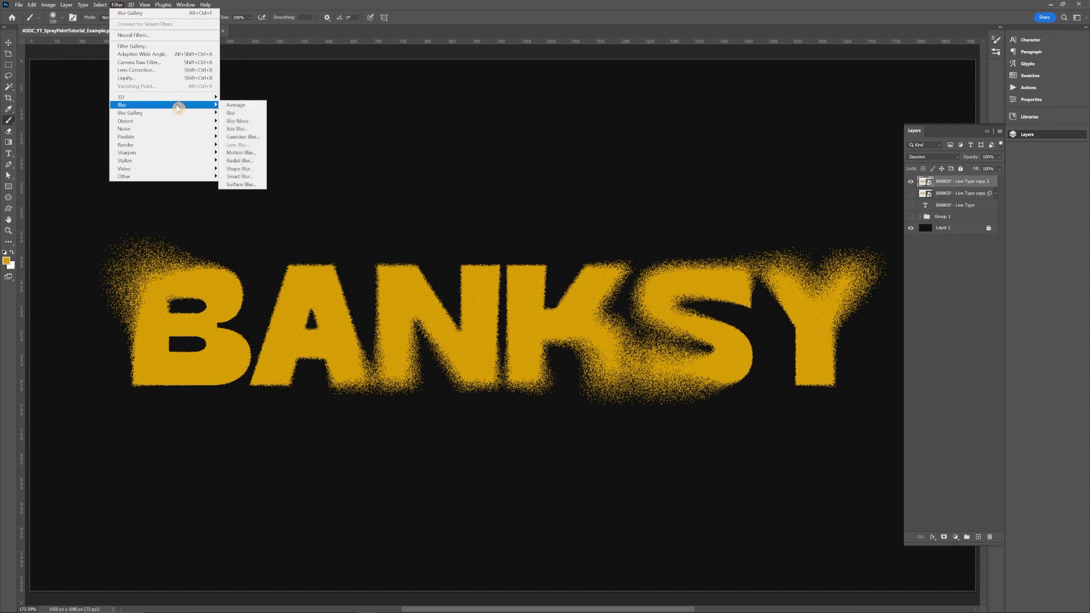
{"action": "left_click", "coordinate": [253, 138]}
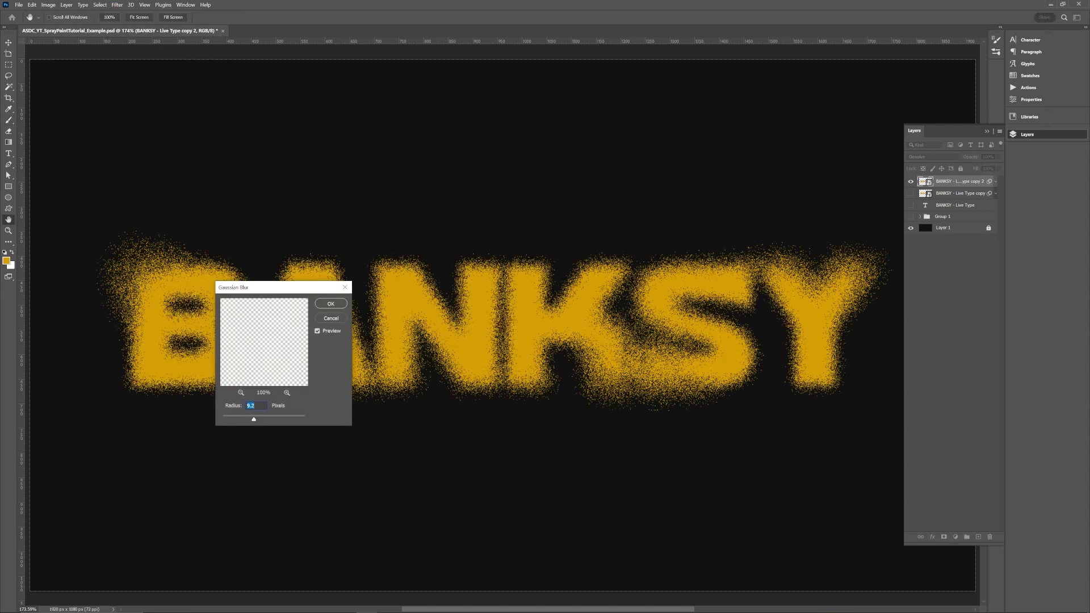
{"action": "left_click_drag", "start_coordinate": [246, 420], "coordinate": [253, 421]}
{"action": "key", "text": "Return"}
- Add monochromatic Gaussian noise at about 8.69% and target the smart filter mask
{"action": "left_click", "coordinate": [117, 5]}
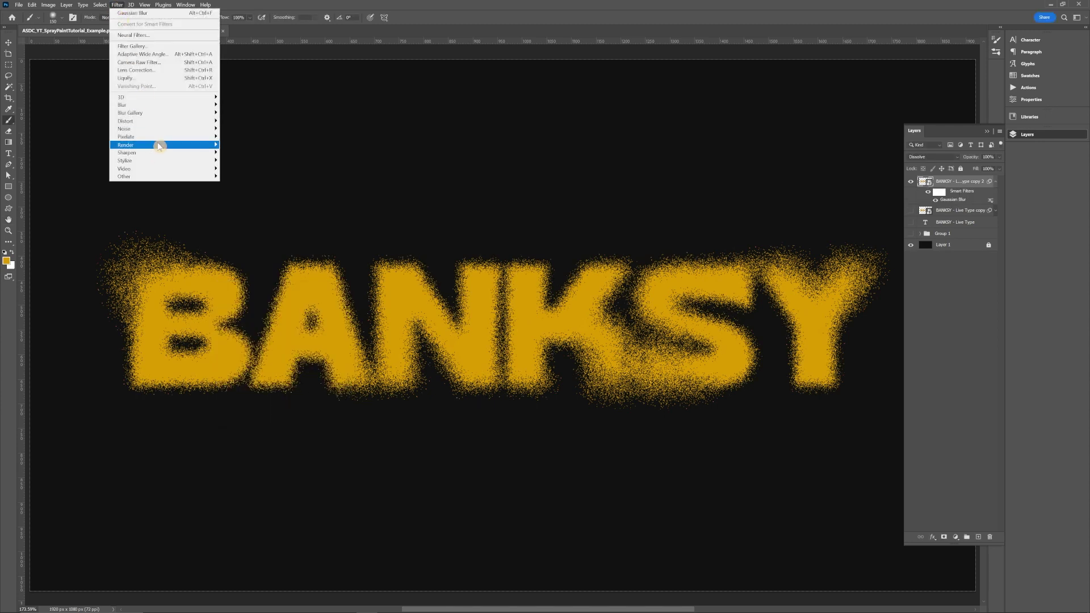
{"action": "mouse_move", "coordinate": [163, 132]}
{"action": "left_click", "coordinate": [245, 129]}
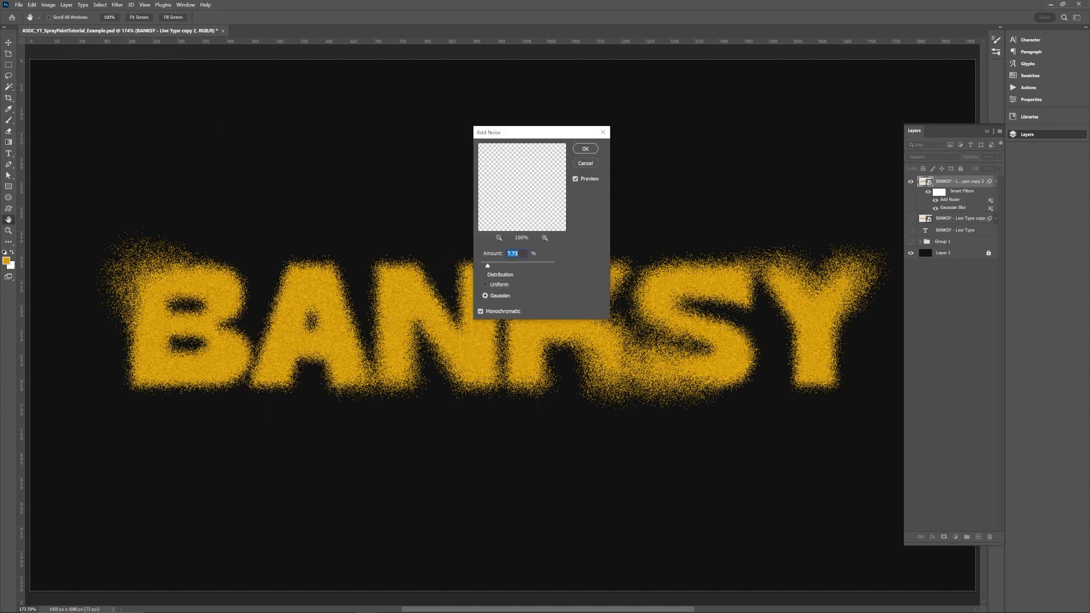
{"action": "left_click", "coordinate": [489, 266]}
{"action": "left_click_drag", "start_coordinate": [492, 268], "coordinate": [489, 269]}
{"action": "key", "text": "Return"}
{"action": "key", "text": "b"}
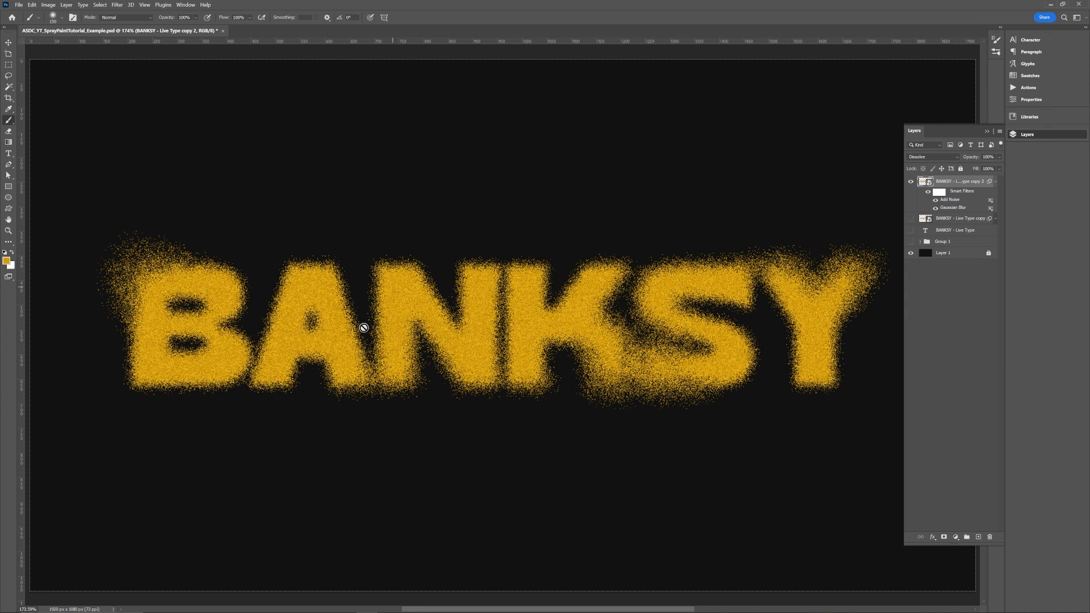
{"action": "left_click", "coordinate": [939, 194]}
- Toggle the BANKSY layer to compare and set a 250 px soft brush
{"action": "left_click", "coordinate": [911, 183]}
{"action": "left_click", "coordinate": [912, 183]}
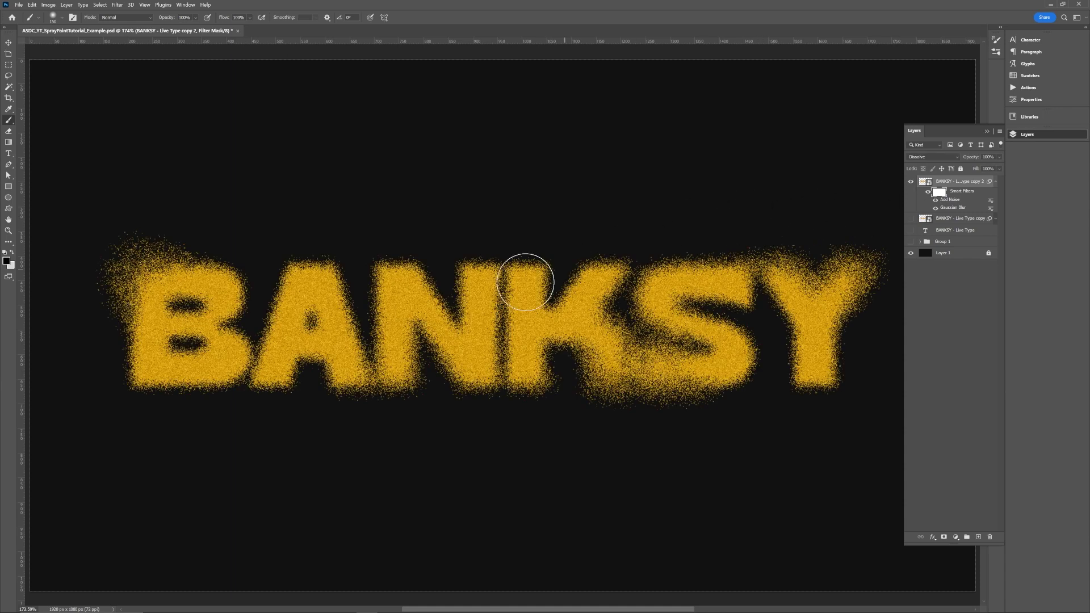
{"action": "key", "text": "bracketright"}
{"action": "key", "text": "bracketright"}
{"action": "key", "text": "bracketright"}
{"action": "right_click", "coordinate": [511, 227]}
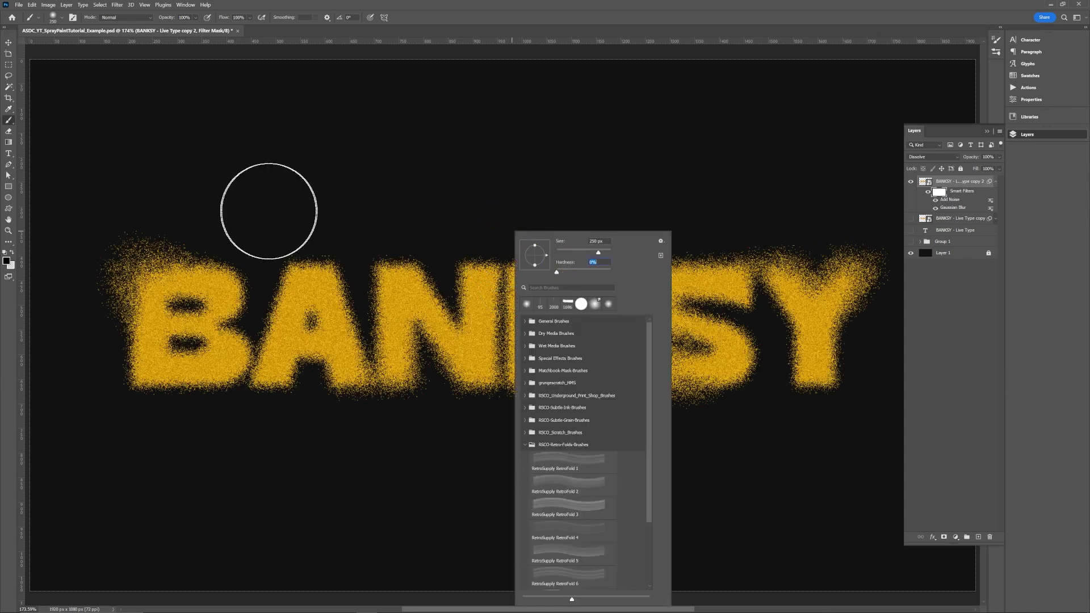
{"action": "left_click", "coordinate": [375, 168]}
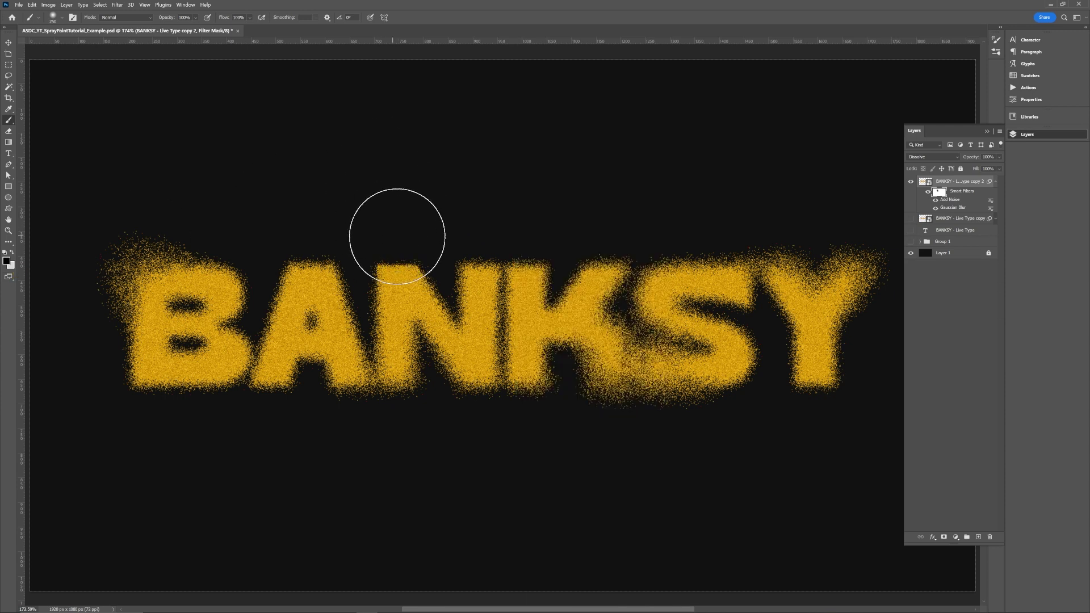
- Paint the mask over the B, A, N and K to sharpen the letter centres
{"action": "mouse_move", "coordinate": [232, 250]}
{"action": "left_mouse_down"}
{"action": "mouse_move", "coordinate": [238, 276]}
{"action": "mouse_move", "coordinate": [194, 430]}
{"action": "mouse_move", "coordinate": [158, 434]}
{"action": "left_mouse_up"}
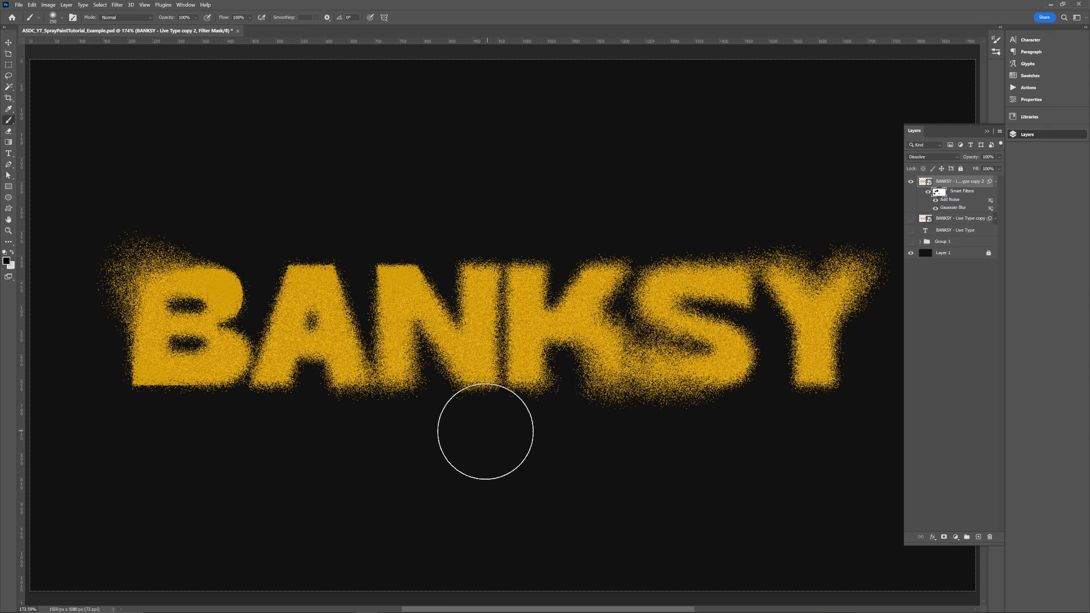
{"action": "mouse_move", "coordinate": [484, 431]}
{"action": "left_mouse_down"}
{"action": "mouse_move", "coordinate": [409, 234]}
{"action": "mouse_move", "coordinate": [418, 271]}
{"action": "mouse_move", "coordinate": [461, 230]}
{"action": "left_mouse_up"}
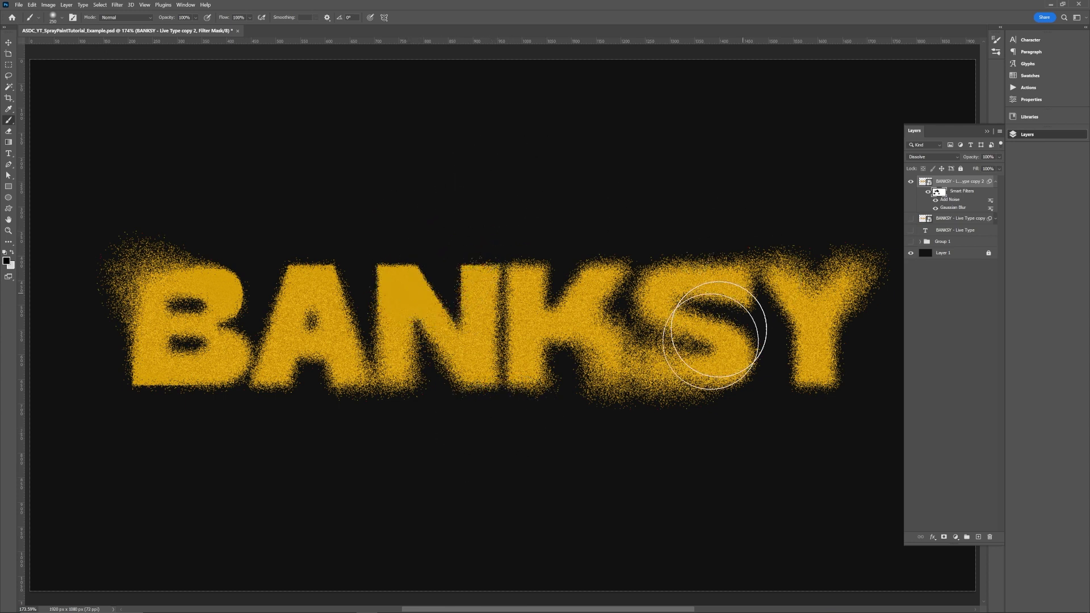
{"action": "left_click_drag", "start_coordinate": [605, 239], "coordinate": [584, 244]}
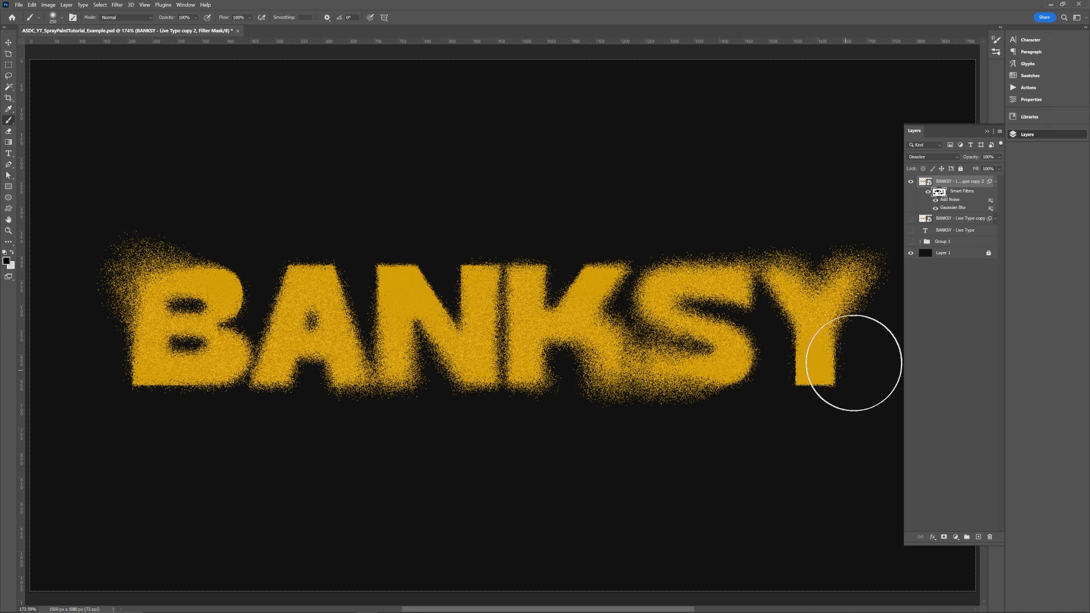
{"action": "mouse_move", "coordinate": [529, 301]}
{"action": "left_mouse_down"}
{"action": "mouse_move", "coordinate": [519, 332]}
{"action": "mouse_move", "coordinate": [513, 266]}
{"action": "mouse_move", "coordinate": [518, 365]}
{"action": "mouse_move", "coordinate": [501, 351]}
{"action": "left_mouse_up"}
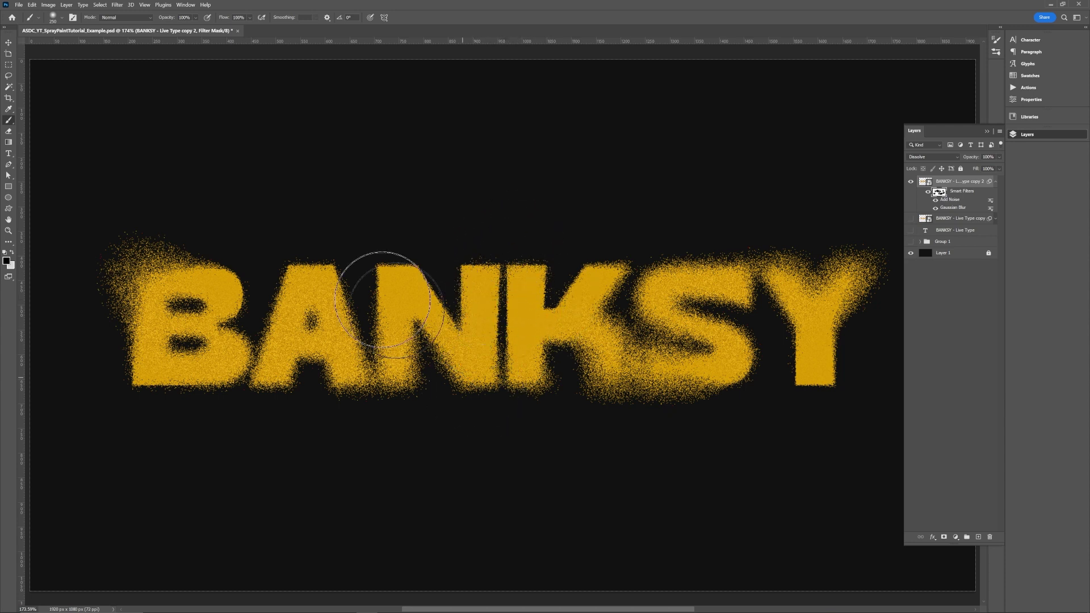
{"action": "mouse_move", "coordinate": [377, 267]}
{"action": "left_mouse_down"}
{"action": "mouse_move", "coordinate": [401, 278]}
{"action": "mouse_move", "coordinate": [426, 317]}
{"action": "mouse_move", "coordinate": [431, 415]}
{"action": "left_mouse_up"}
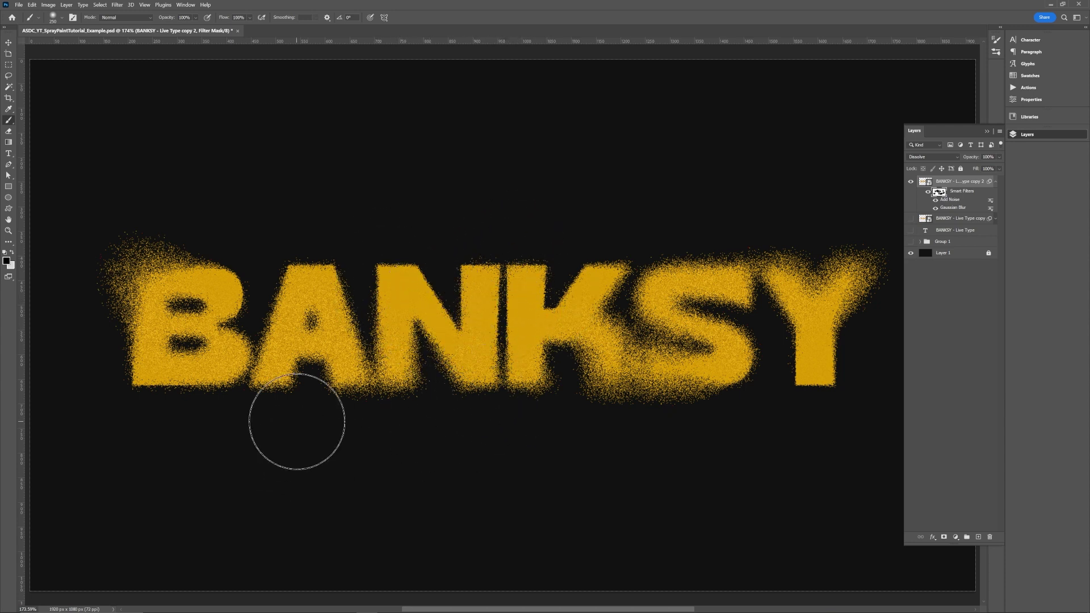
{"action": "mouse_move", "coordinate": [297, 418]}
{"action": "left_mouse_down"}
{"action": "mouse_move", "coordinate": [287, 312]}
{"action": "mouse_move", "coordinate": [321, 297]}
{"action": "mouse_move", "coordinate": [199, 344]}
{"action": "left_mouse_up"}
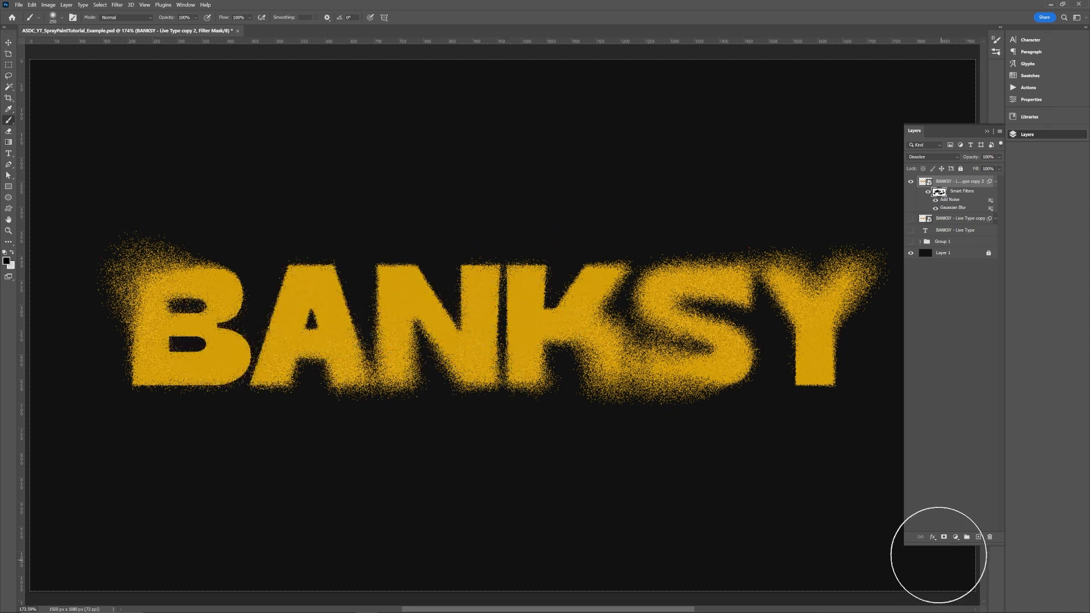
- Try adding a Color Overlay layer style, then cancel it
{"action": "left_click", "coordinate": [931, 538]}
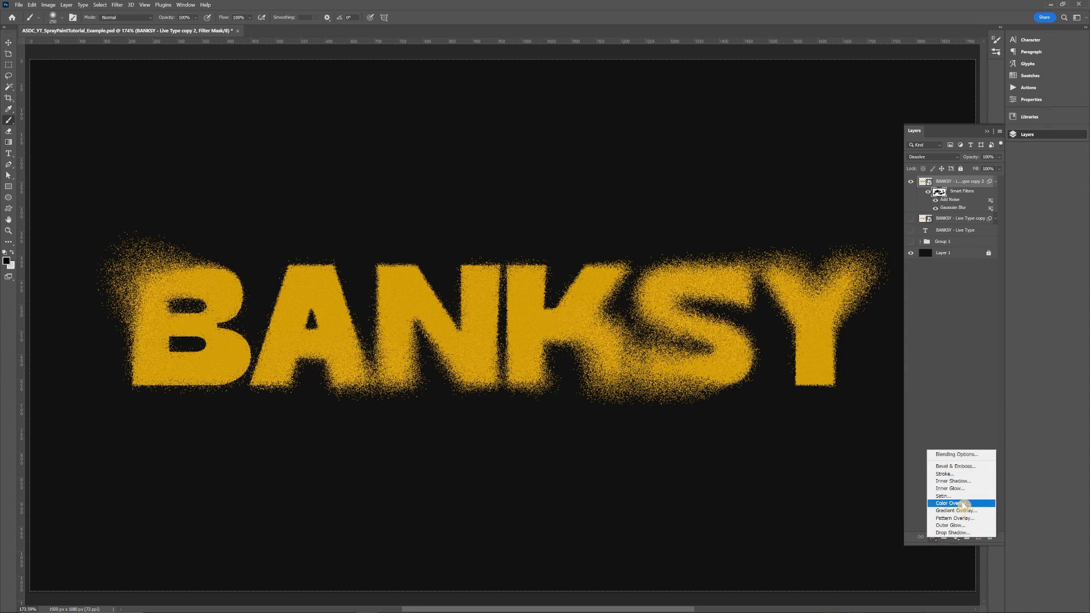
{"action": "left_click", "coordinate": [960, 393]}
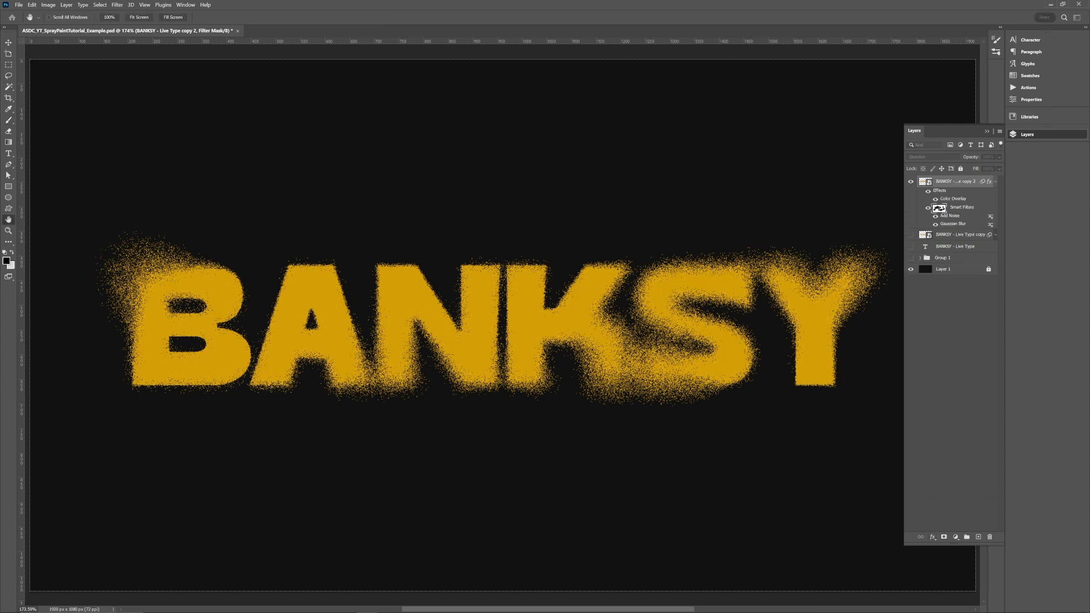
{"action": "left_click_drag", "start_coordinate": [241, 248], "coordinate": [464, 224]}
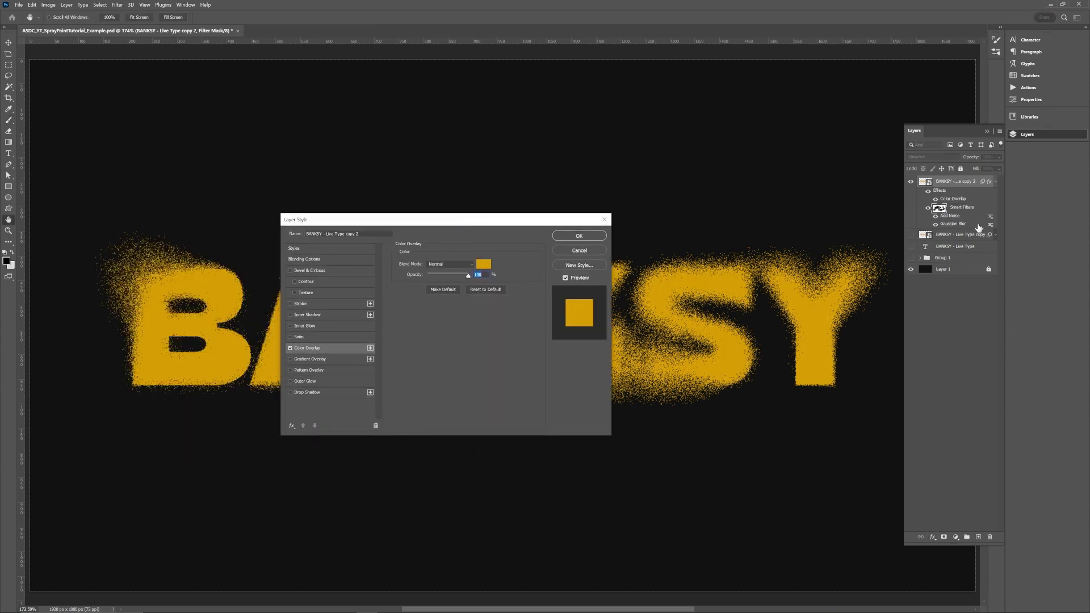
{"action": "left_click", "coordinate": [579, 251]}
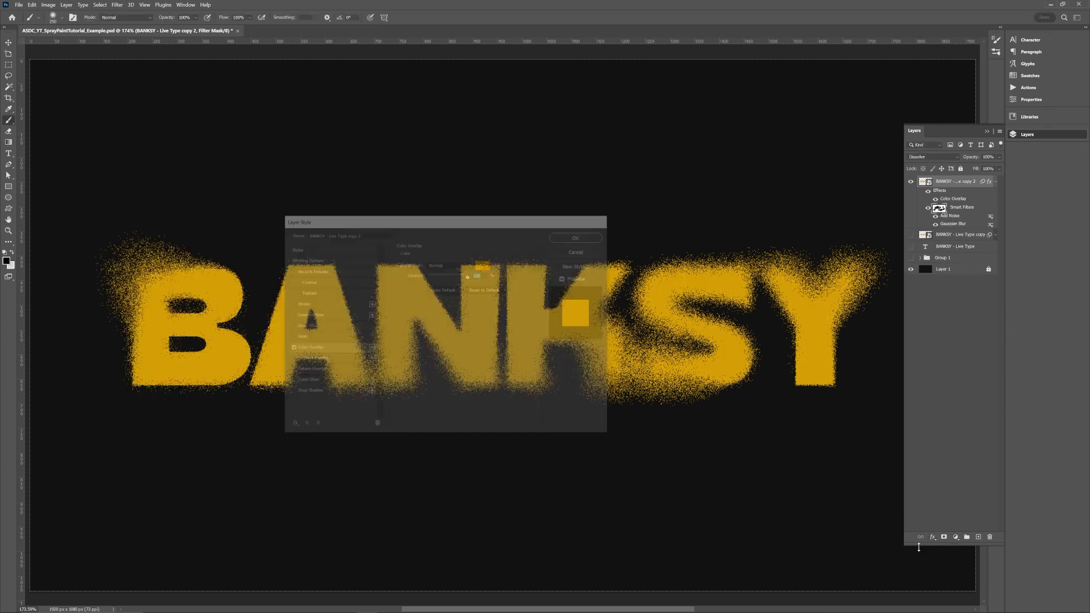
- Apply a golden-yellow Color Overlay to BANKSY copy 2 and zoom to inspect the edges
{"action": "left_click", "coordinate": [932, 537]}
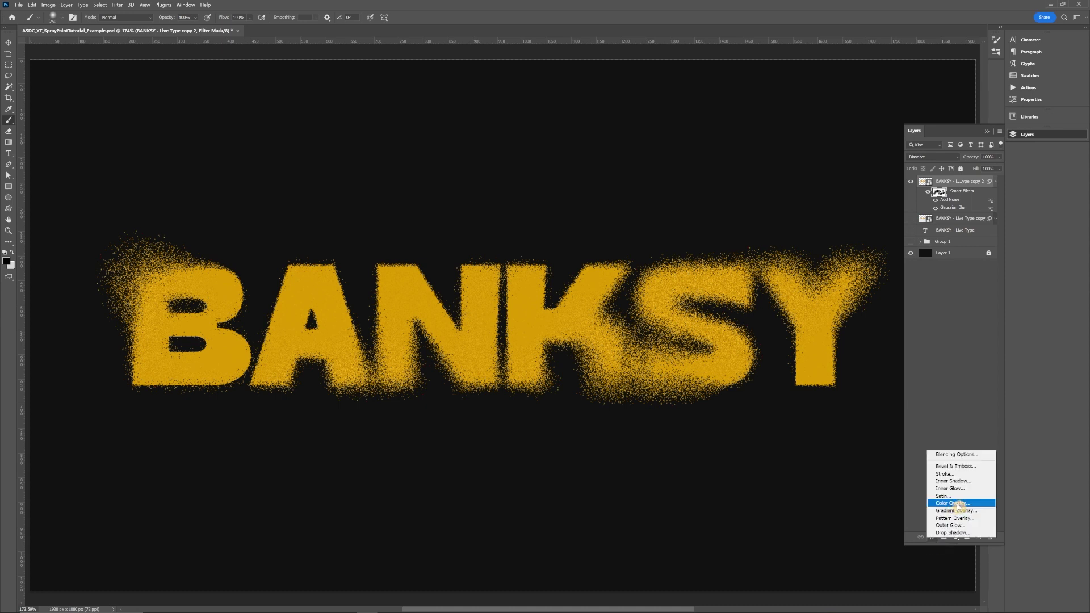
{"action": "left_click", "coordinate": [958, 504]}
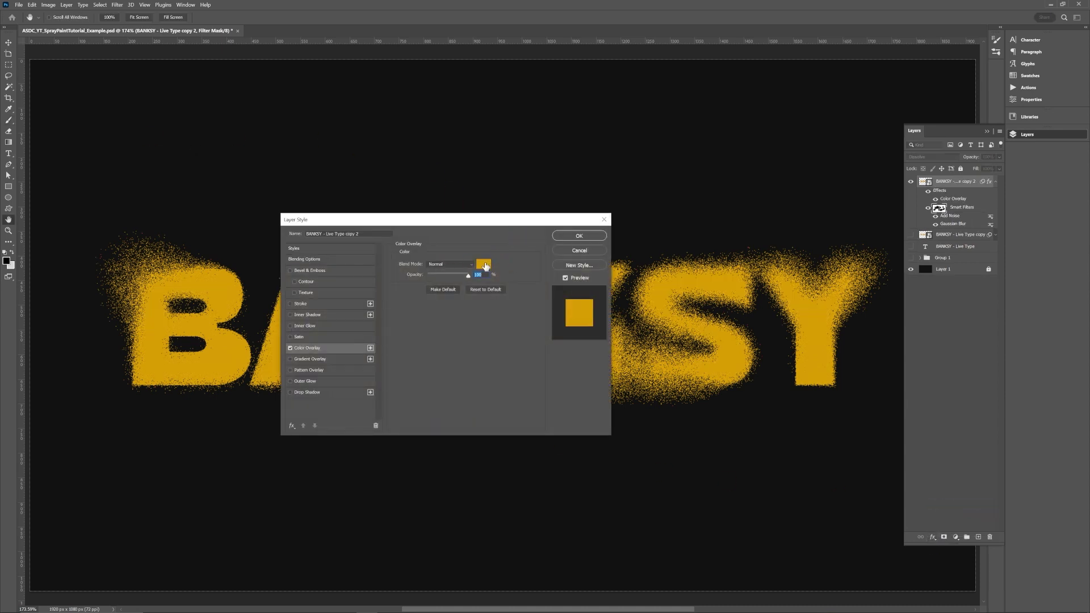
{"action": "left_click", "coordinate": [528, 287]}
{"action": "left_click", "coordinate": [483, 264]}
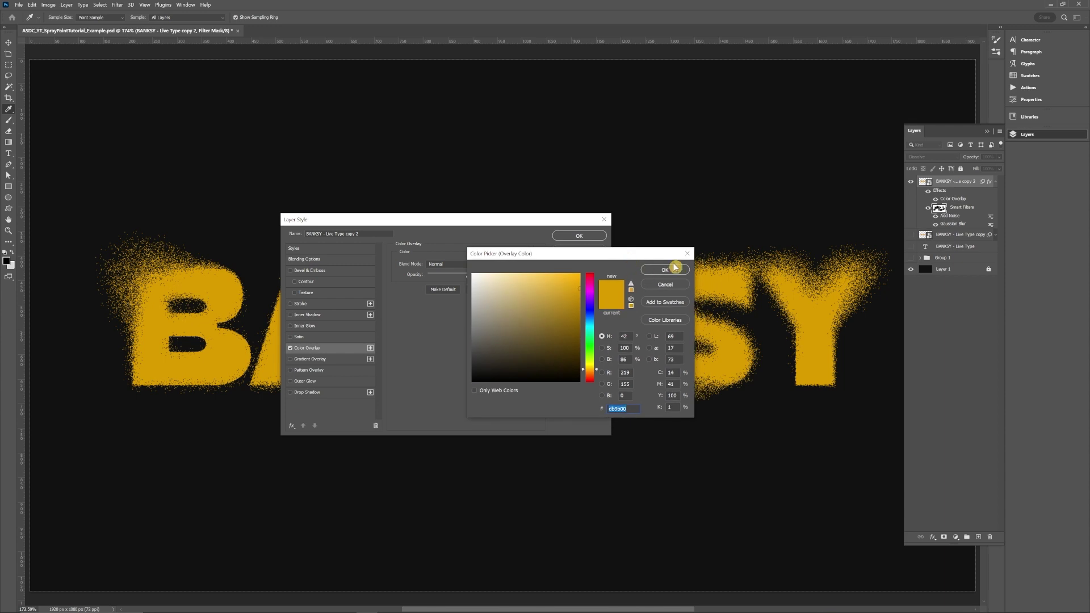
{"action": "left_click", "coordinate": [665, 269]}
{"action": "left_click", "coordinate": [584, 237]}
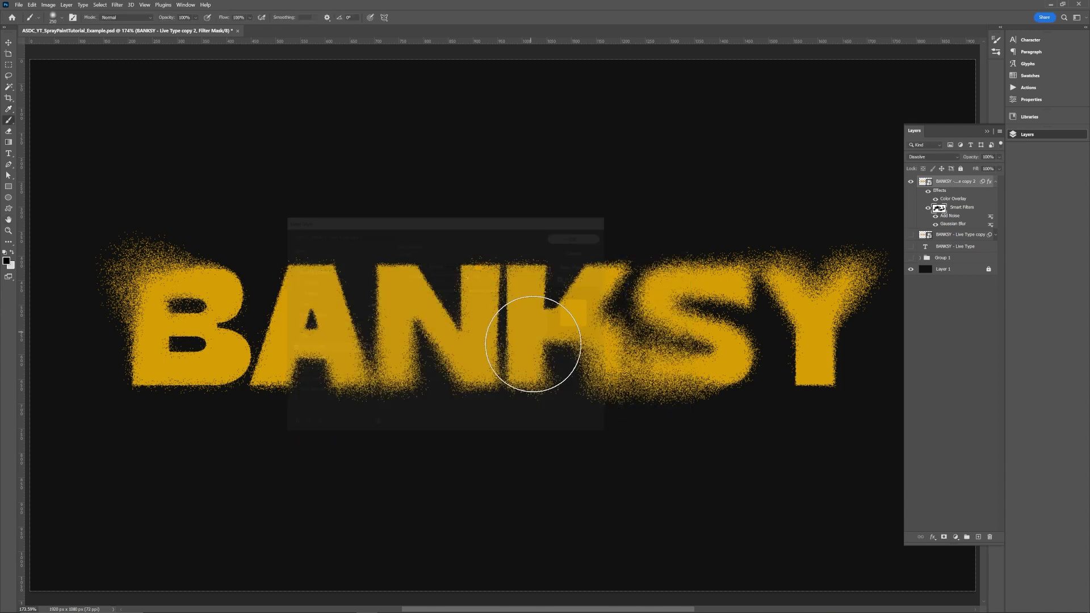
{"action": "scroll", "coordinate": [401, 343], "scroll_direction": "up", "scroll_amount": 3}
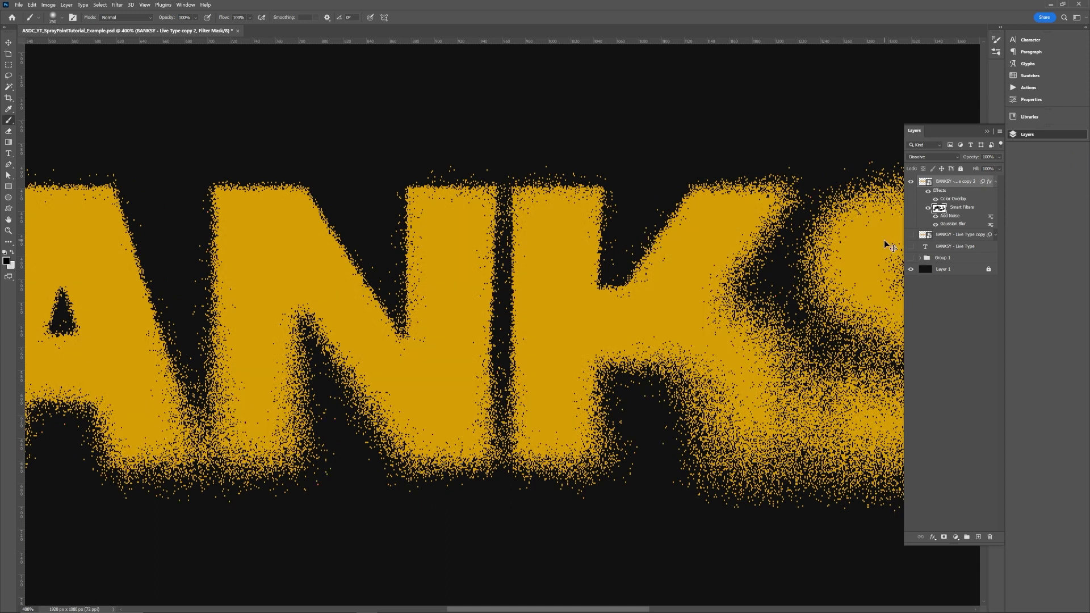
{"action": "key", "text": "ctrl+minus"}
{"action": "key", "text": "ctrl+minus"}
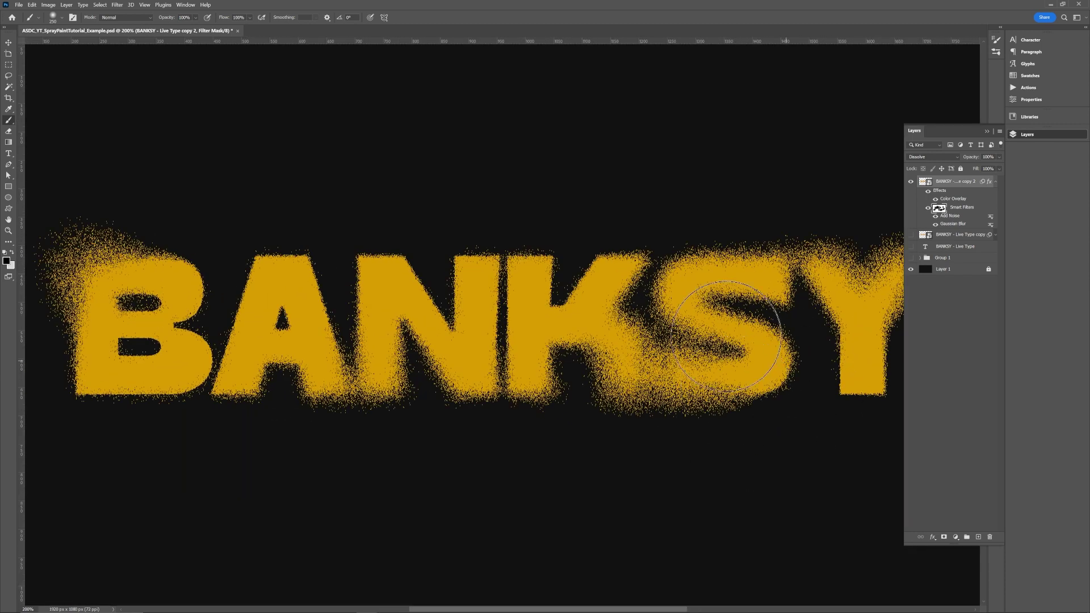
{"action": "left_click", "coordinate": [995, 181]}
{"action": "left_click", "coordinate": [930, 183]}
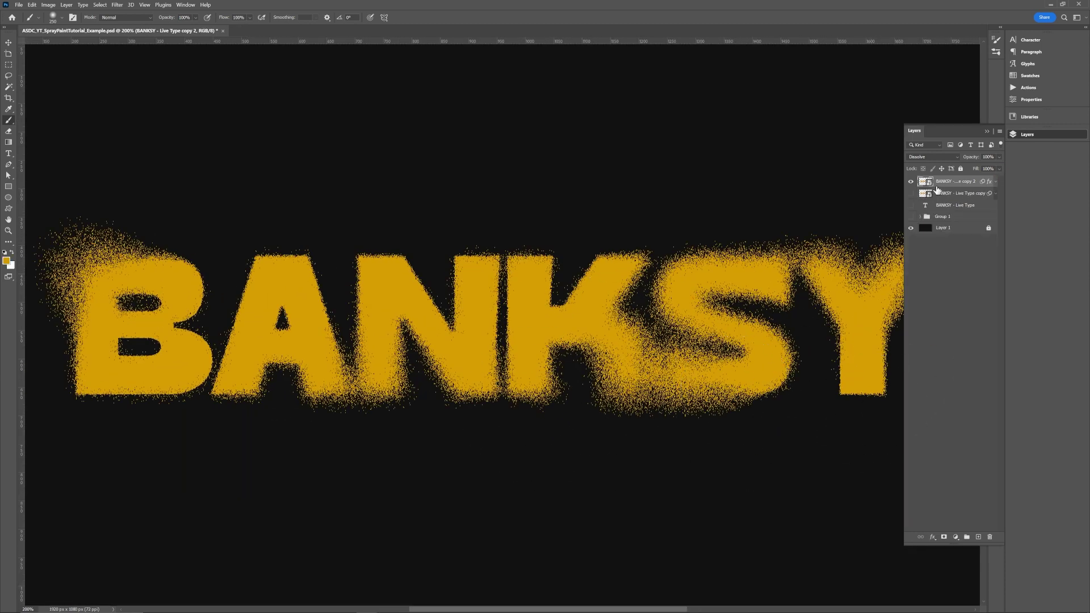
{"action": "left_click", "coordinate": [911, 182]}
{"action": "left_click", "coordinate": [911, 182]}
{"action": "left_click", "coordinate": [911, 228]}
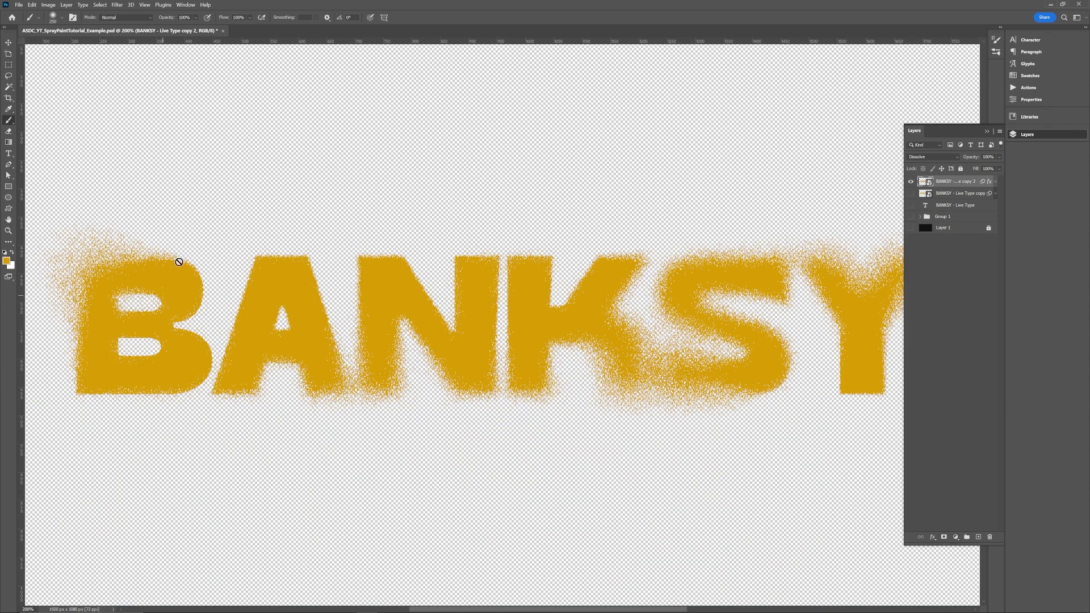
{"action": "left_click", "coordinate": [911, 227]}
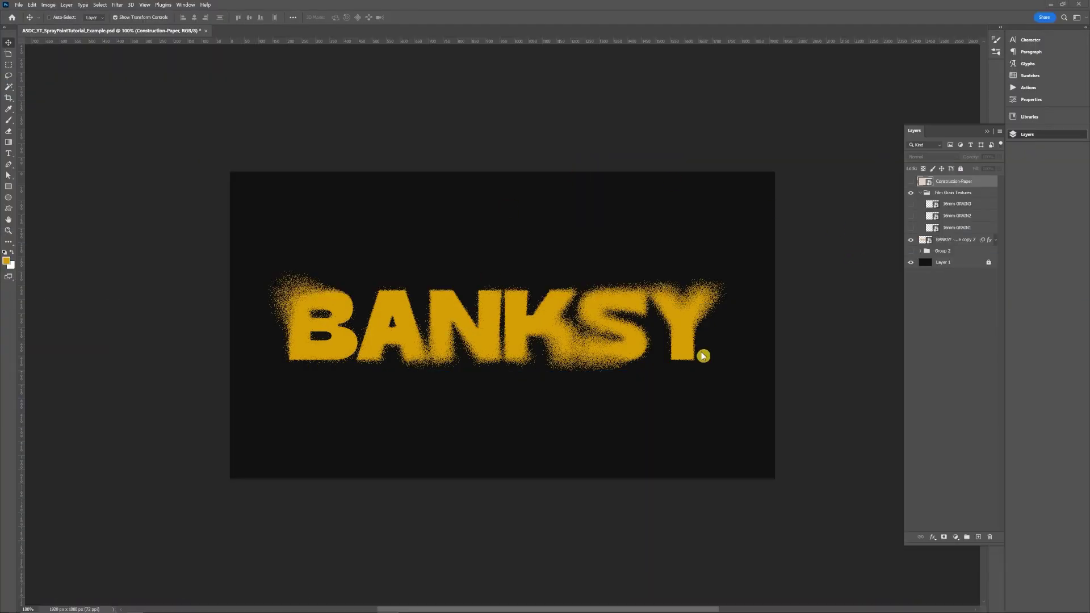
- Show Construction-Paper, shift it up, set 65% opacity and Multiply, then widen 16mm-GRAIN1
{"action": "left_click", "coordinate": [911, 182]}
{"action": "left_click_drag", "start_coordinate": [548, 282], "coordinate": [550, 267]}
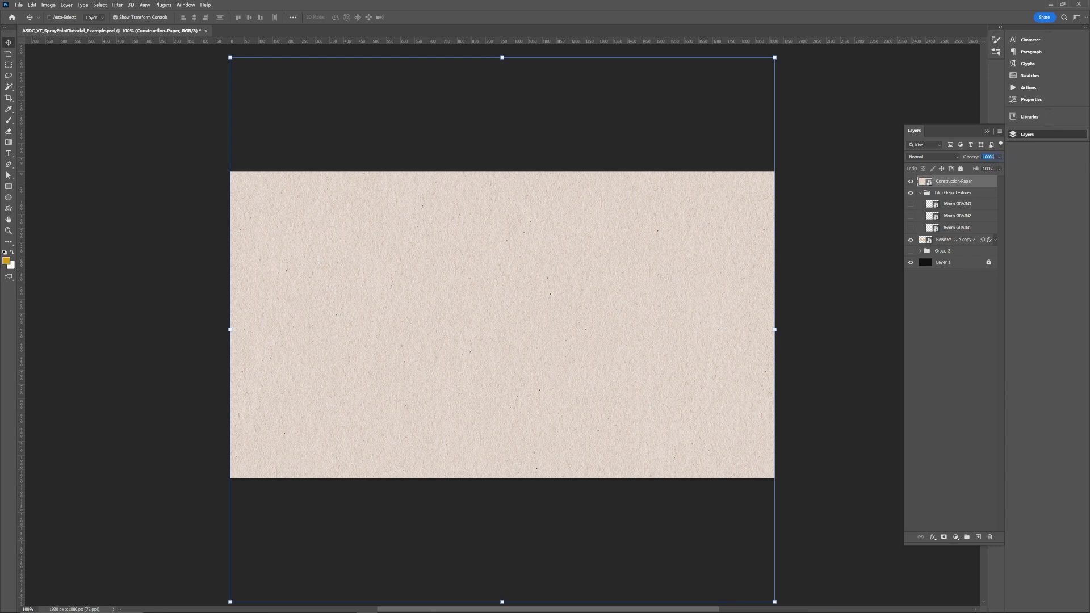
{"action": "type", "text": "65"}
{"action": "key", "text": "Return"}
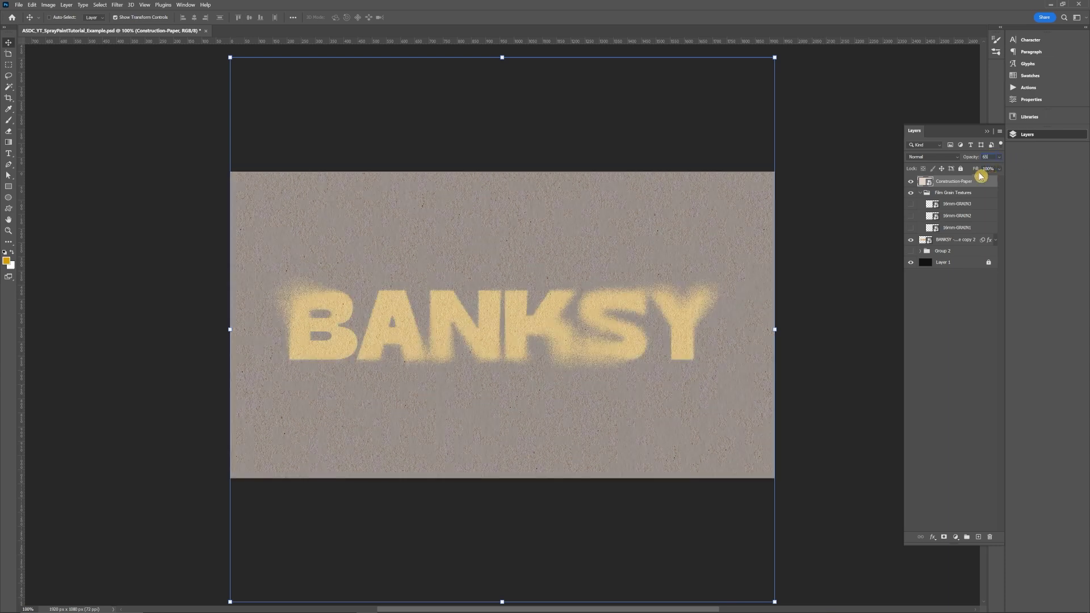
{"action": "left_click", "coordinate": [947, 157]}
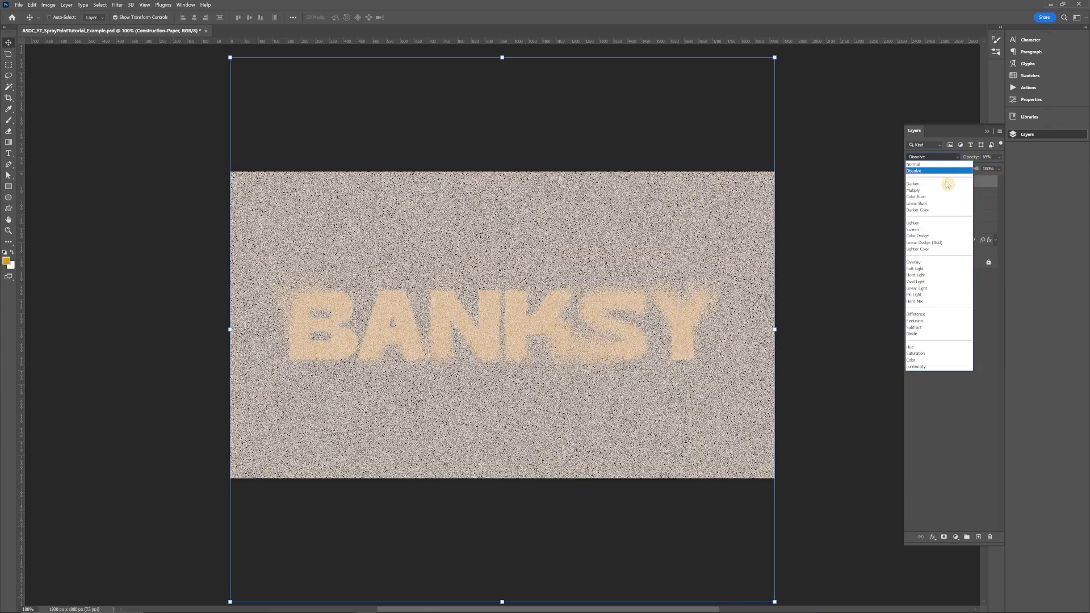
{"action": "left_click", "coordinate": [939, 190]}
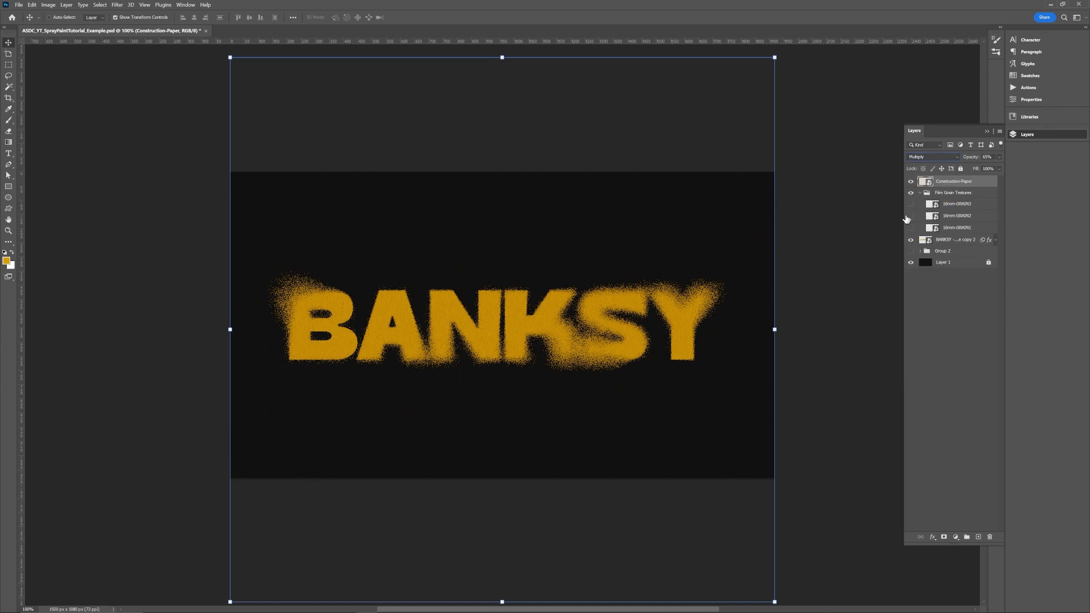
{"action": "key", "text": "ctrl+plus"}
{"action": "key", "text": "ctrl+plus"}
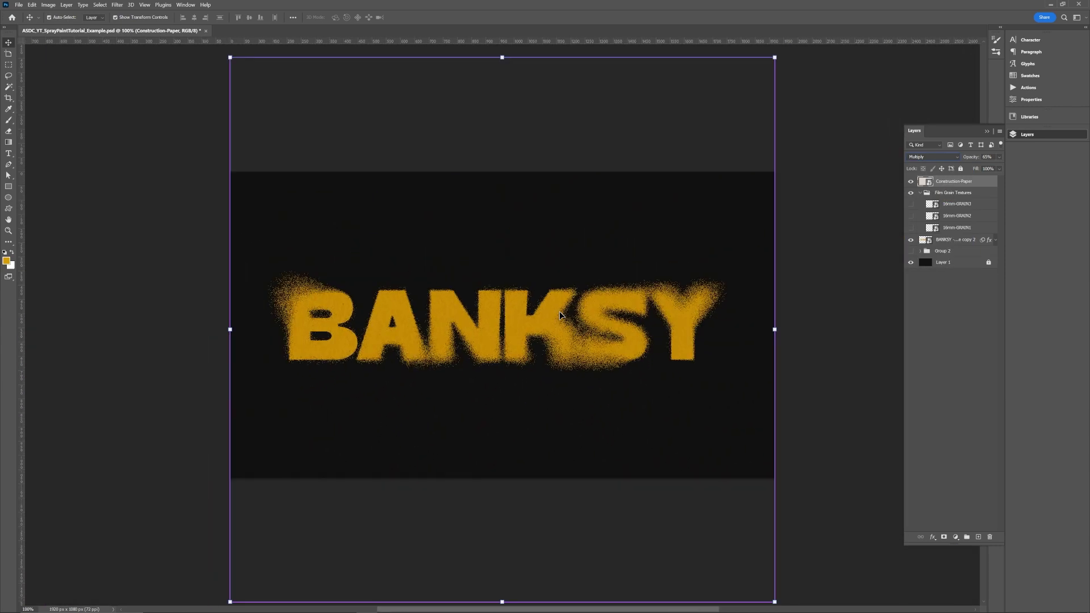
{"action": "left_click_drag", "start_coordinate": [773, 324], "coordinate": [792, 324]}
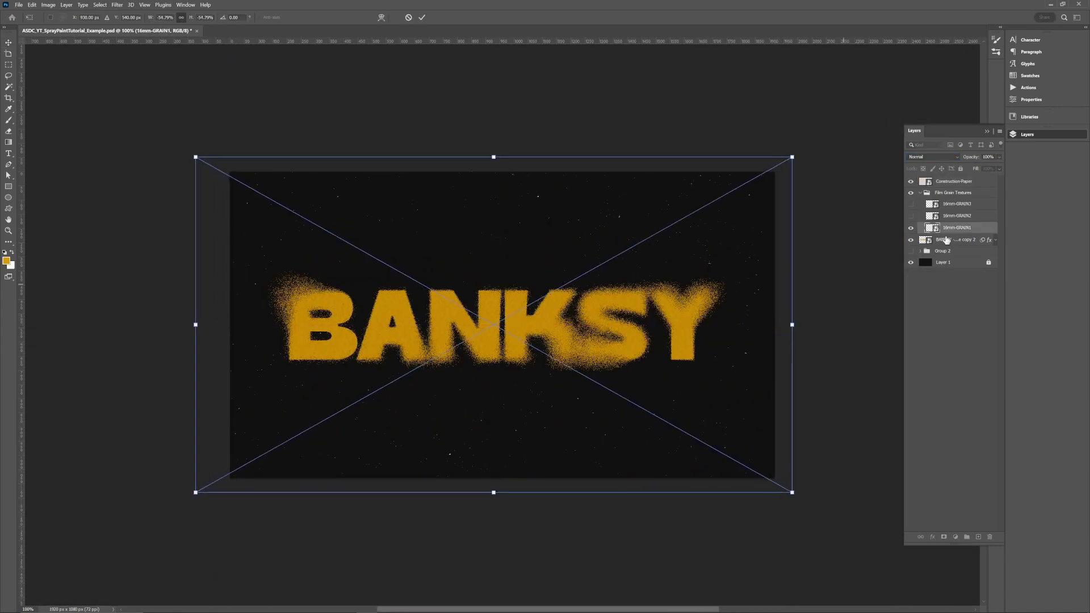
- Blend 16mm-GRAIN1 in Screen mode, commit its resize, and select 16mm-GRAIN3
{"action": "left_click", "coordinate": [943, 157]}
{"action": "left_click", "coordinate": [938, 234]}
{"action": "left_click", "coordinate": [938, 157]}
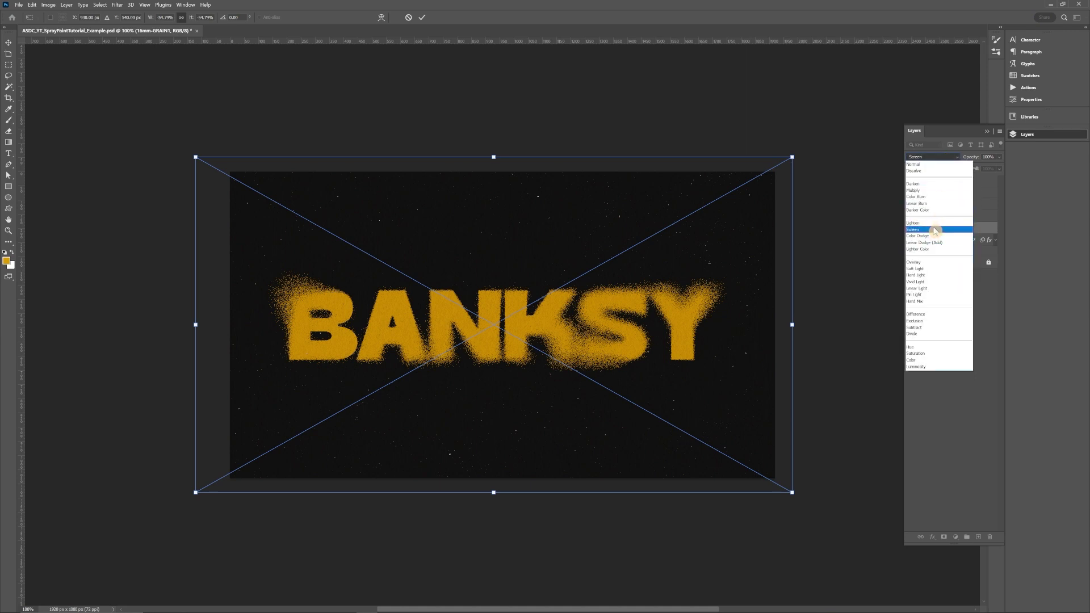
{"action": "left_click", "coordinate": [934, 231]}
{"action": "key", "text": "Return"}
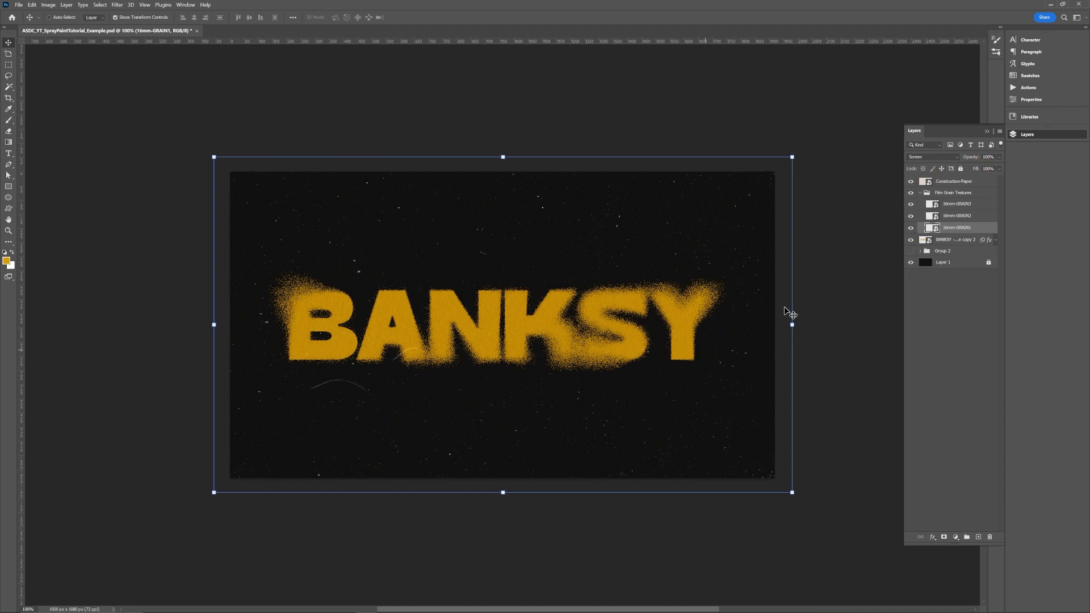
{"action": "left_click", "coordinate": [952, 210]}
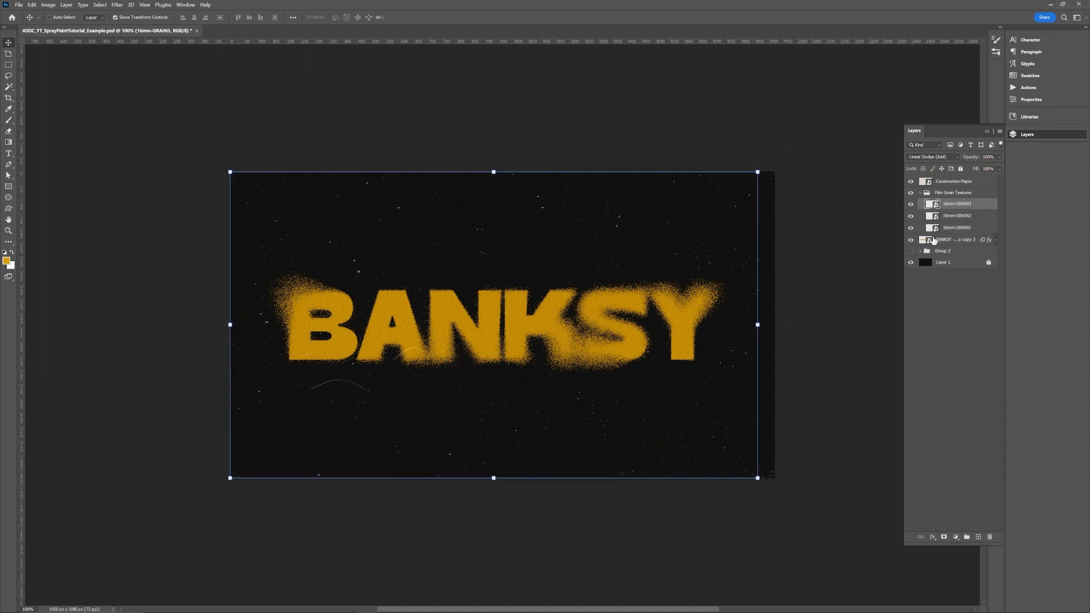
- Add a Color Overlay effect to the 16mm-GRAIN3 layer and inspect the tinted grain
{"action": "left_click", "coordinate": [934, 538]}
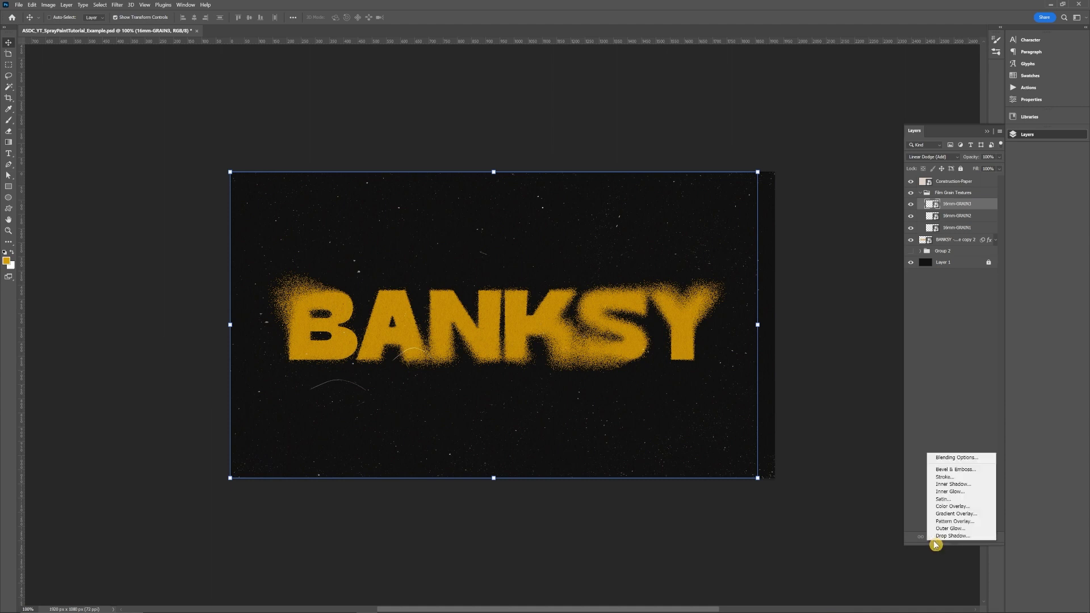
{"action": "left_click", "coordinate": [953, 507]}
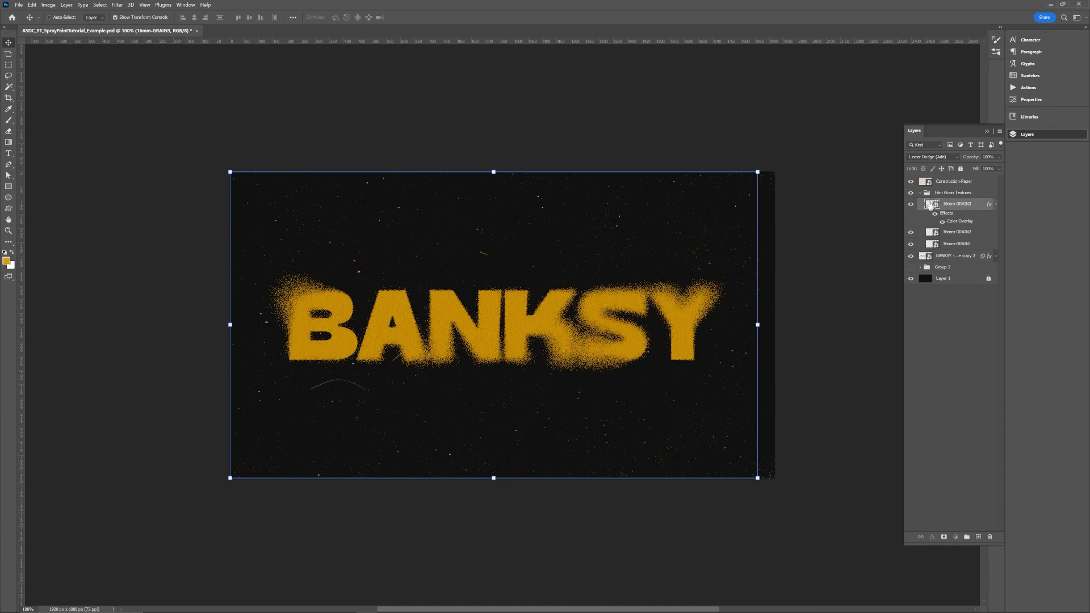
{"action": "key", "text": "ctrl+plus"}
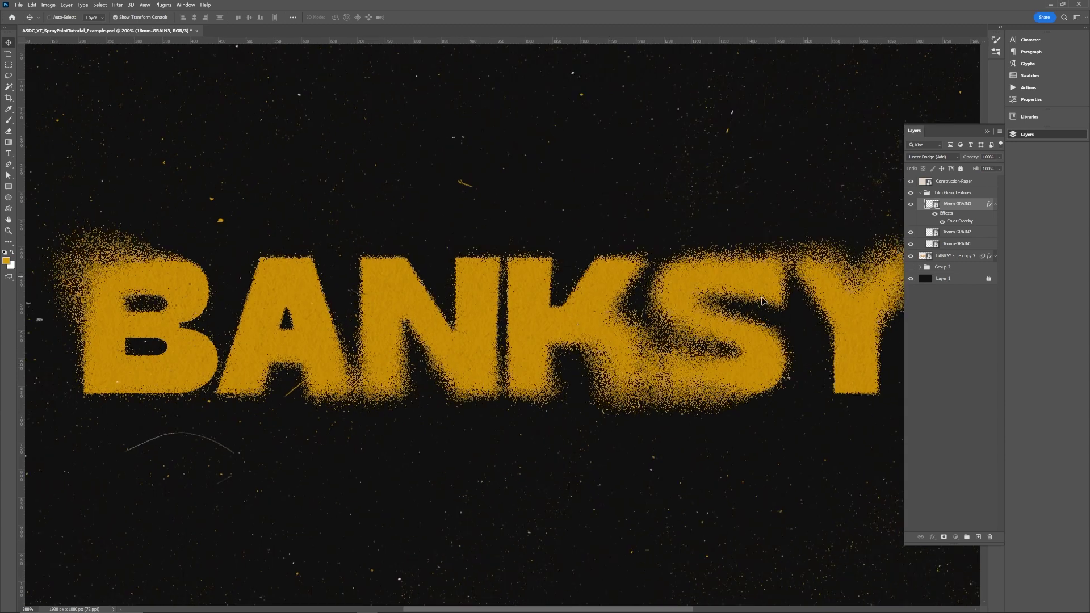
{"action": "key", "text": "ctrl+minus"}
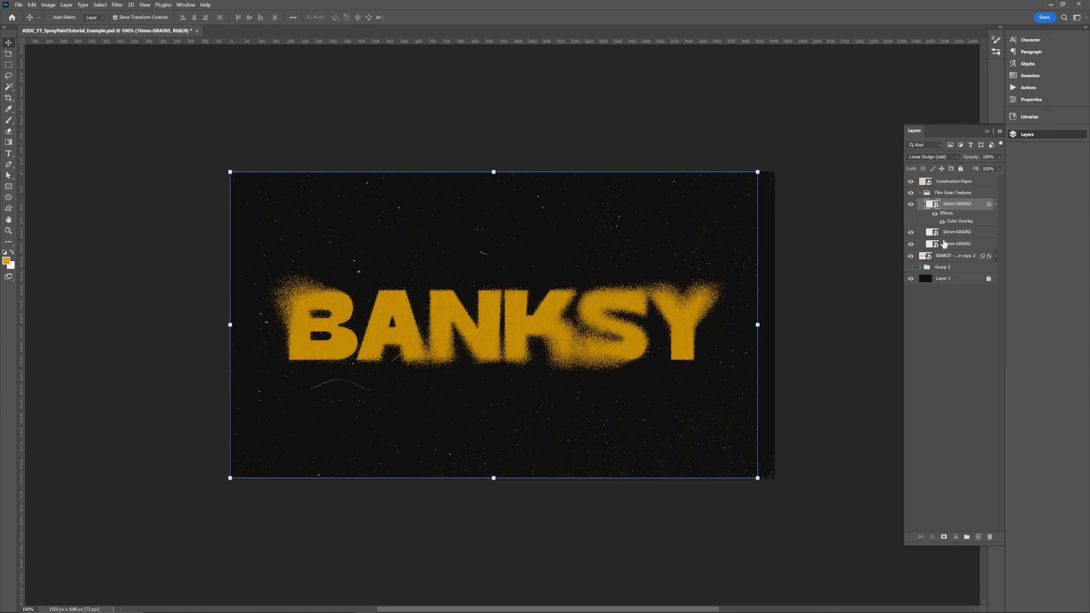
- Move the Color Overlay onto the Film Grain Textures group, collapse it, and preview against the background
{"action": "left_click_drag", "start_coordinate": [948, 208], "coordinate": [928, 194]}
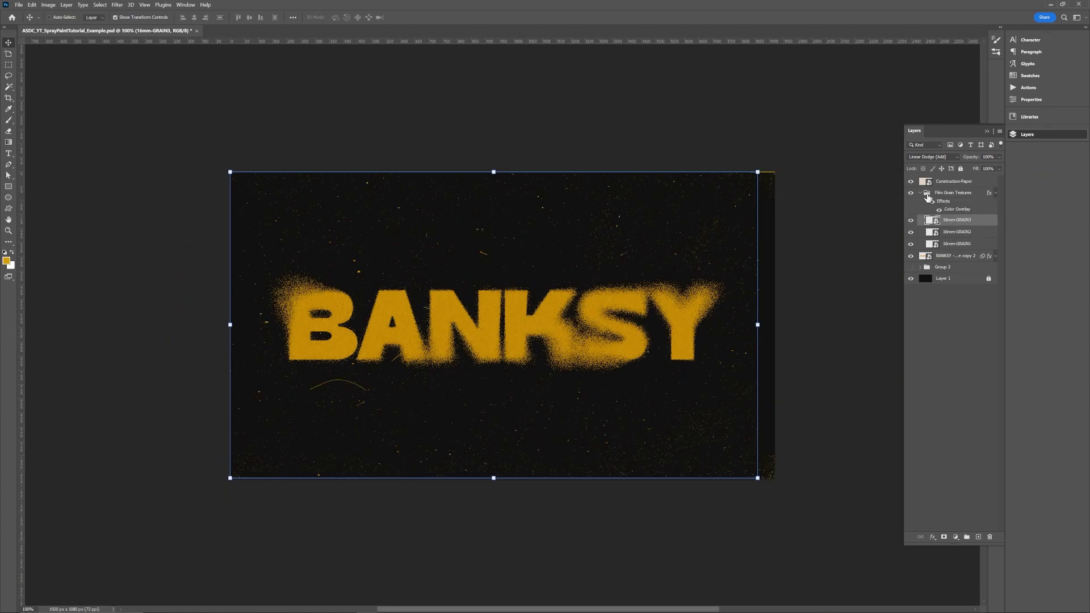
{"action": "left_click", "coordinate": [920, 193]}
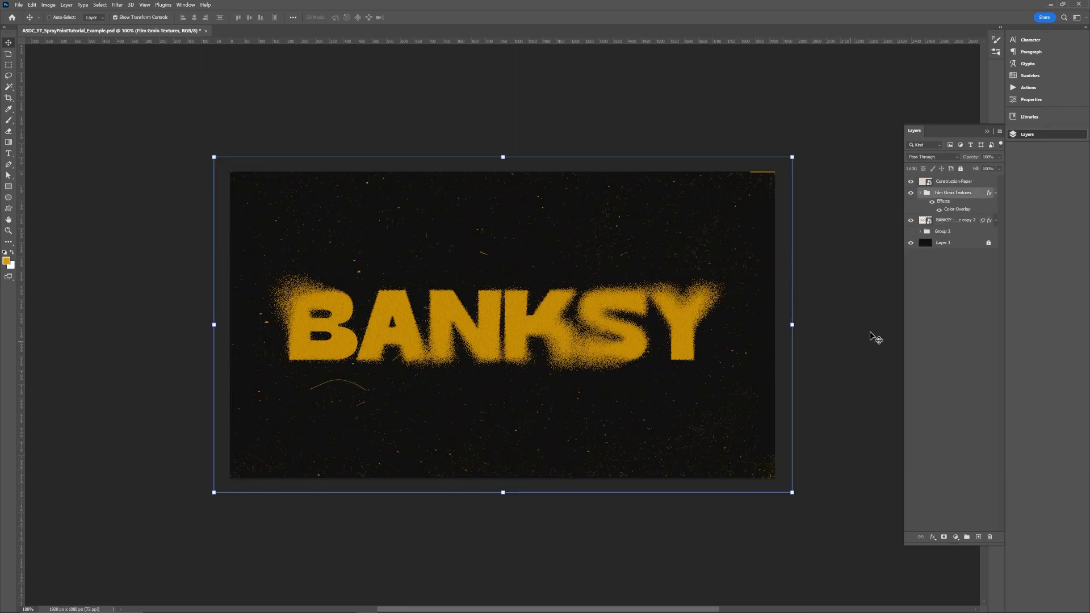
{"action": "left_click", "coordinate": [921, 263]}
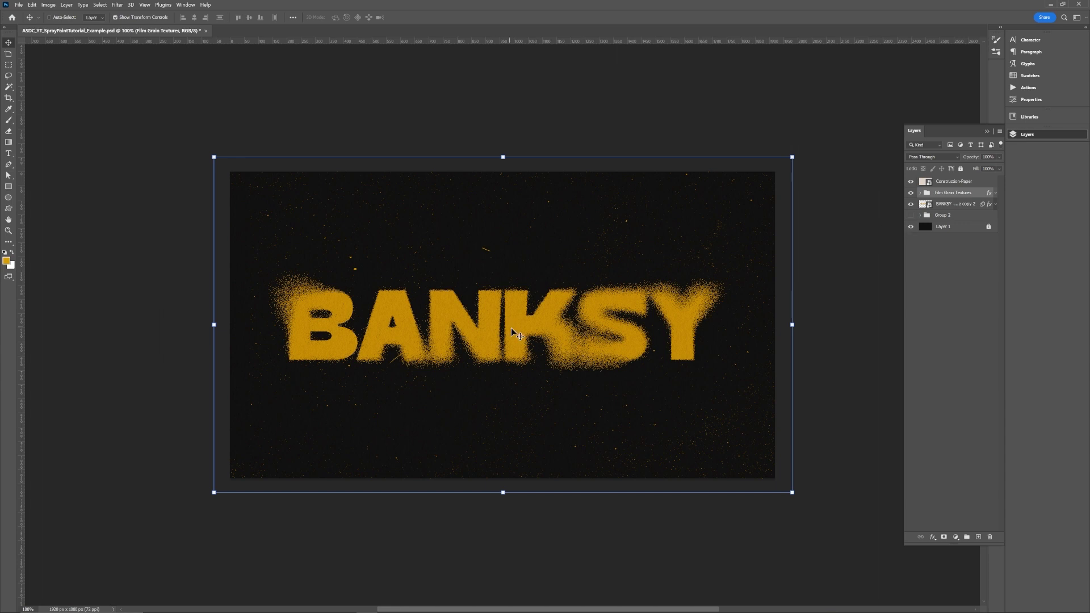
{"action": "left_click", "coordinate": [911, 227]}
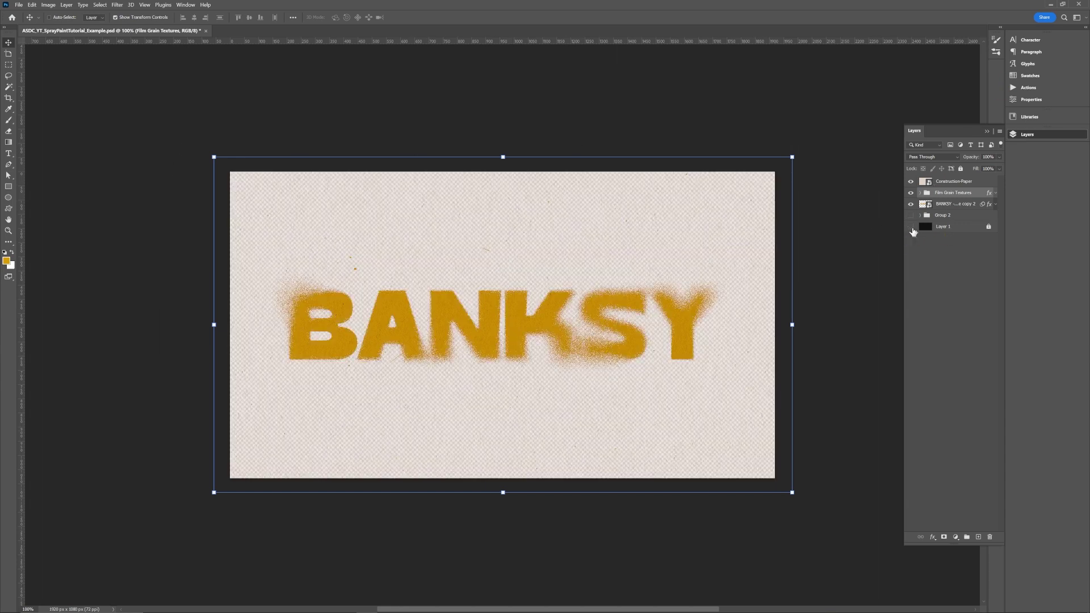
{"action": "left_click", "coordinate": [911, 227]}
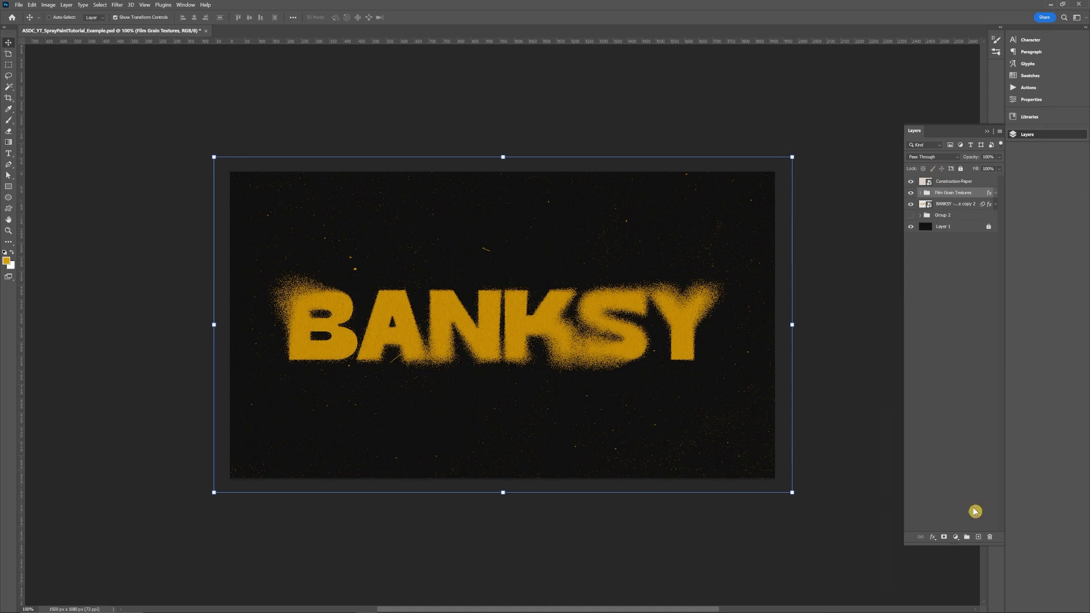
- Add a new empty layer and pick a spray brush preset, undoing a test stroke
{"action": "left_click", "coordinate": [978, 537]}
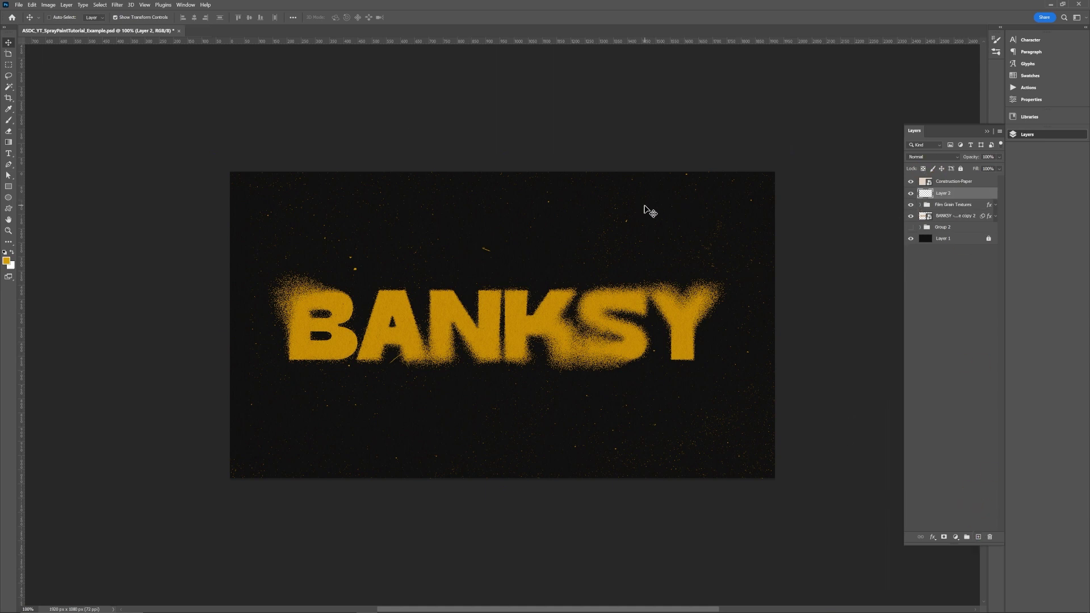
{"action": "key", "text": "b"}
{"action": "right_click", "coordinate": [647, 236]}
{"action": "scroll", "coordinate": [704, 442], "scroll_direction": "down", "scroll_amount": 1}
{"action": "left_click", "coordinate": [695, 467]}
{"action": "left_click", "coordinate": [242, 328]}
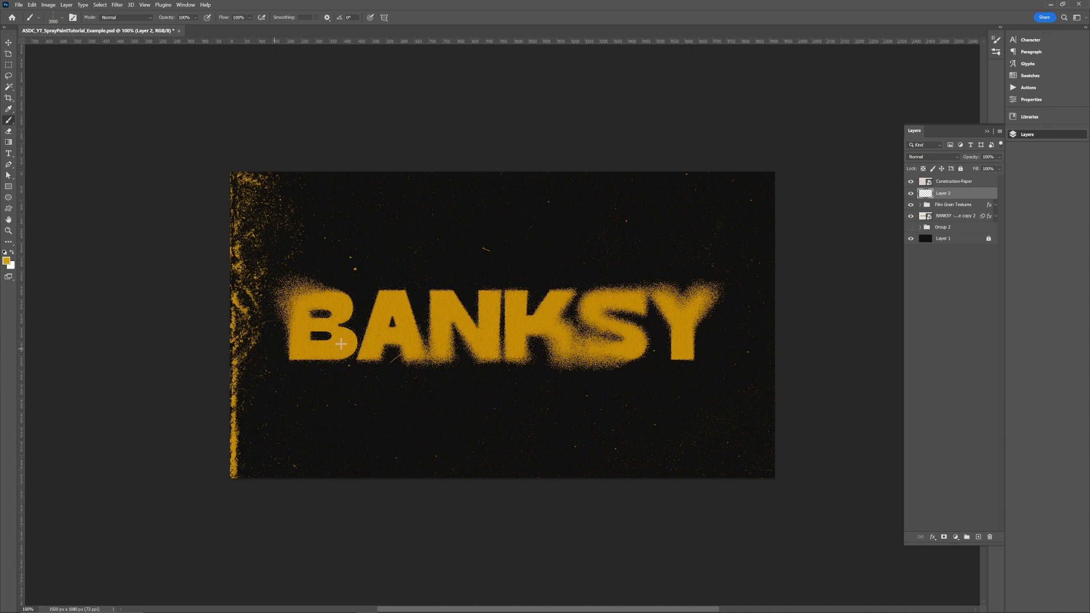
{"action": "key", "text": "ctrl+z"}
- Use an RSCO-Retro-Folds brush at size 900 to spray yellow specks down the upper-left and lower-left areas
{"action": "right_click", "coordinate": [460, 230]}
{"action": "left_click", "coordinate": [473, 396]}
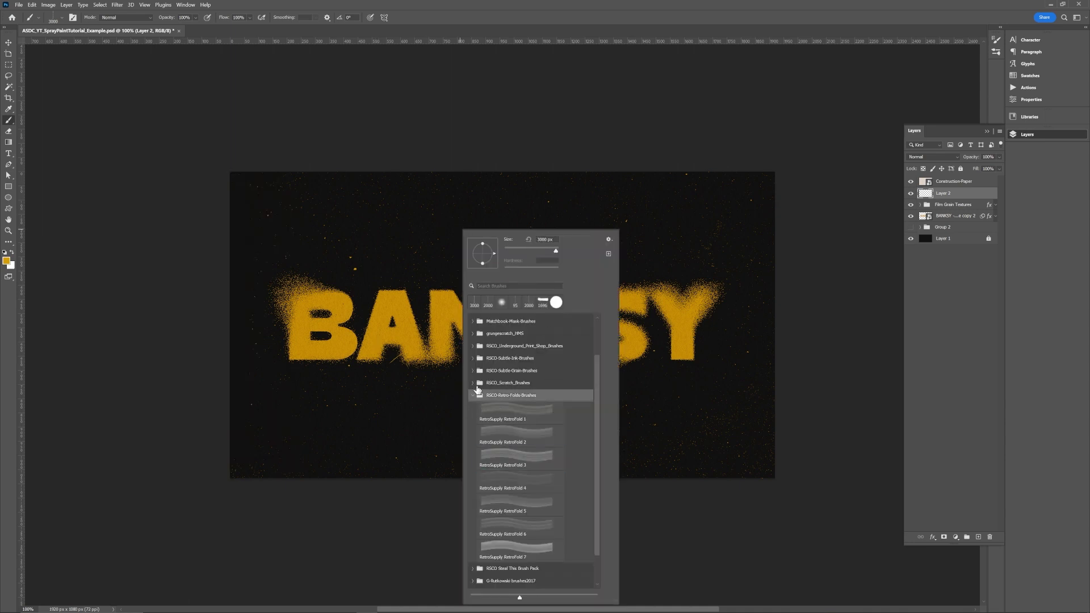
{"action": "left_click", "coordinate": [473, 396]}
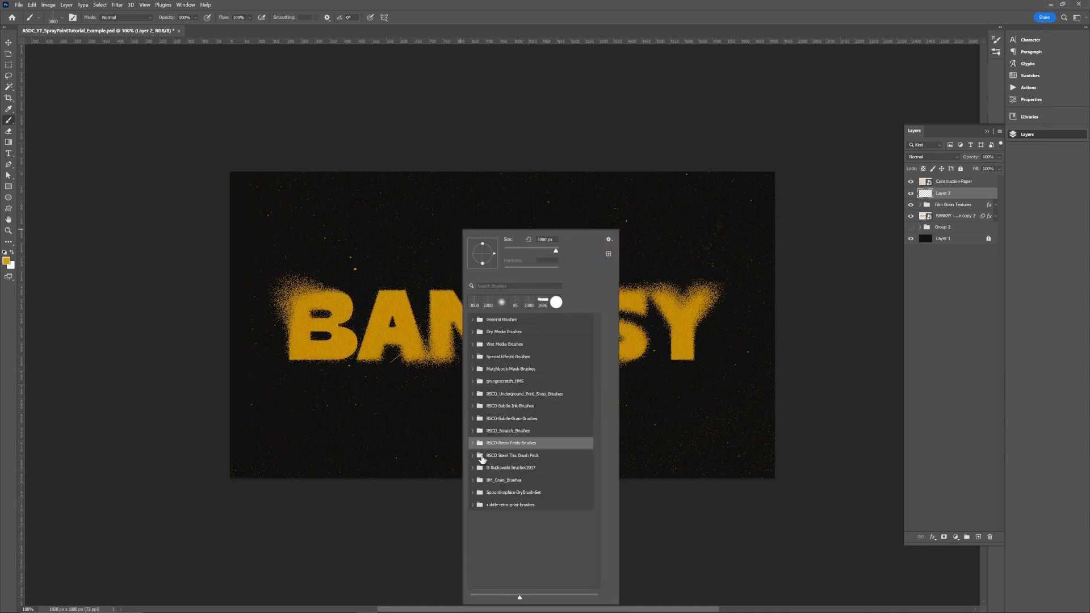
{"action": "left_click", "coordinate": [313, 227]}
{"action": "key", "text": "ctrl+z"}
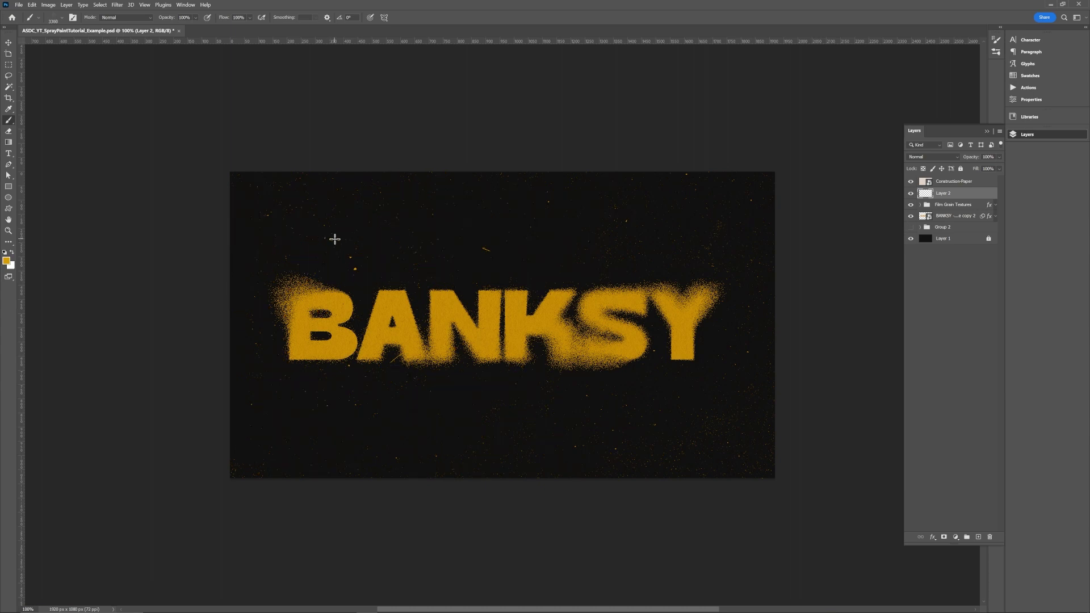
{"action": "key", "text": "bracketleft"}
{"action": "key", "text": "bracketleft"}
{"action": "key", "text": "bracketleft"}
{"action": "key", "text": "bracketleft"}
{"action": "key", "text": "bracketleft"}
{"action": "key", "text": "bracketleft"}
{"action": "key", "text": "bracketleft"}
{"action": "key", "text": "bracketleft"}
{"action": "key", "text": "bracketleft"}
{"action": "key", "text": "bracketleft"}
{"action": "key", "text": "bracketleft"}
{"action": "key", "text": "bracketleft"}
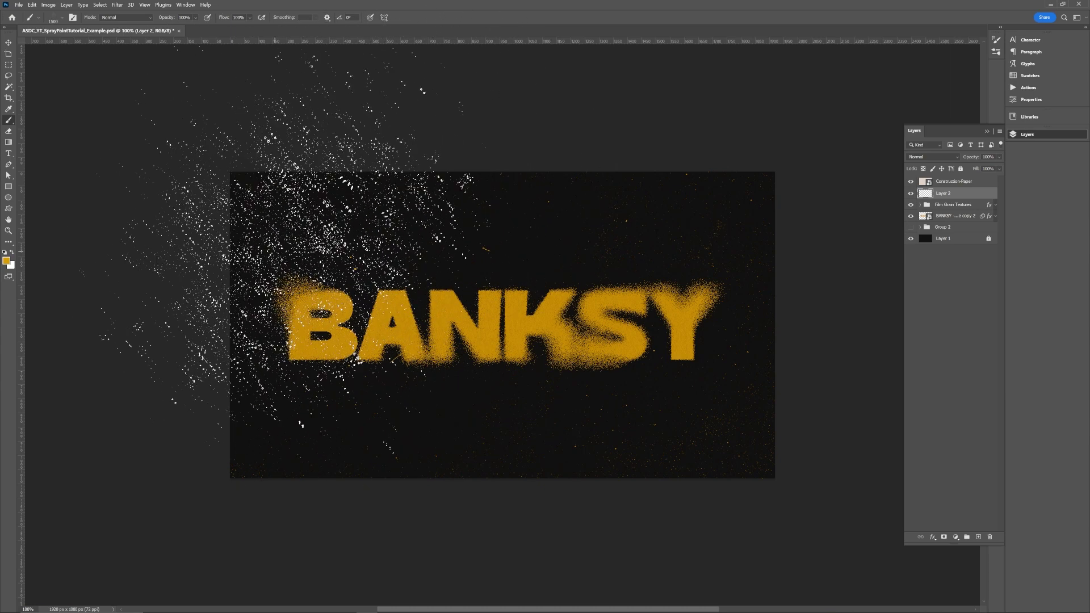
{"action": "mouse_move", "coordinate": [264, 213]}
{"action": "left_mouse_down"}
{"action": "mouse_move", "coordinate": [401, 426]}
{"action": "mouse_move", "coordinate": [304, 511]}
{"action": "left_mouse_up"}
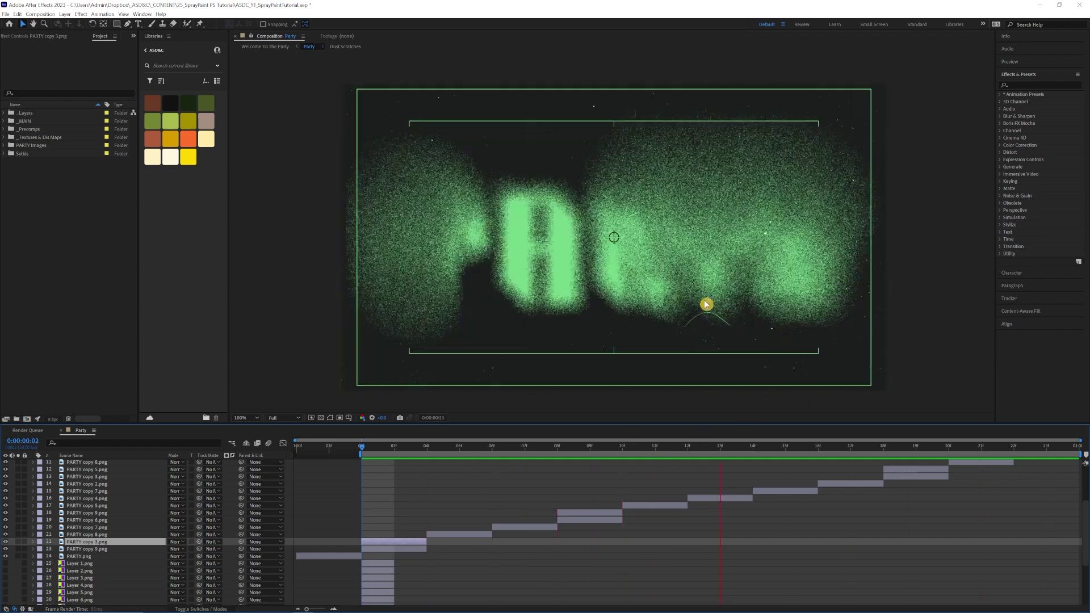
{"action": "left_click", "coordinate": [391, 450]}
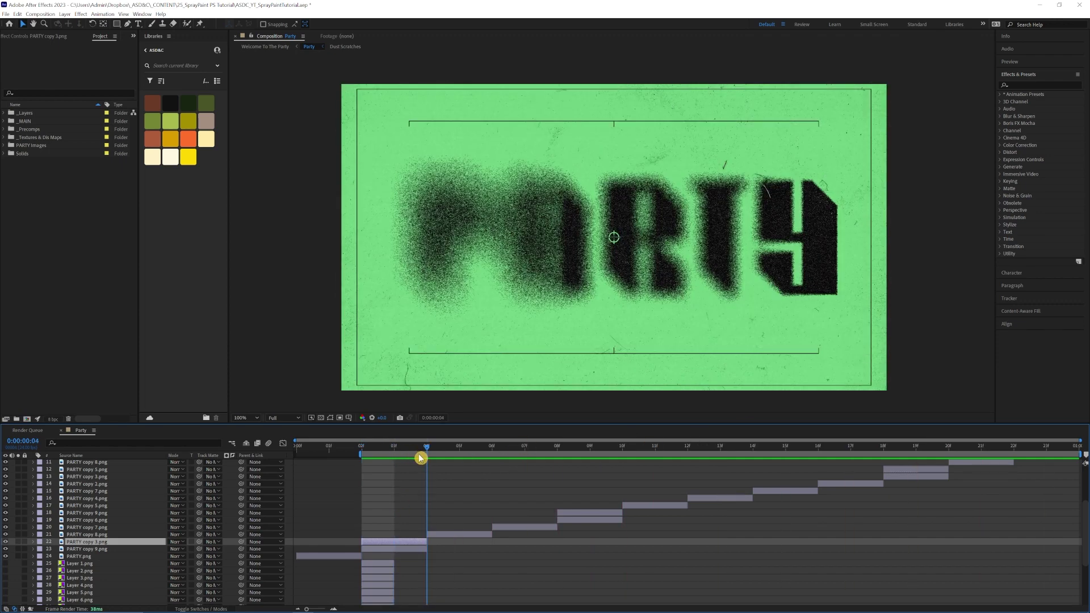
{"action": "left_click", "coordinate": [65, 13]}
{"action": "left_click", "coordinate": [205, 32]}
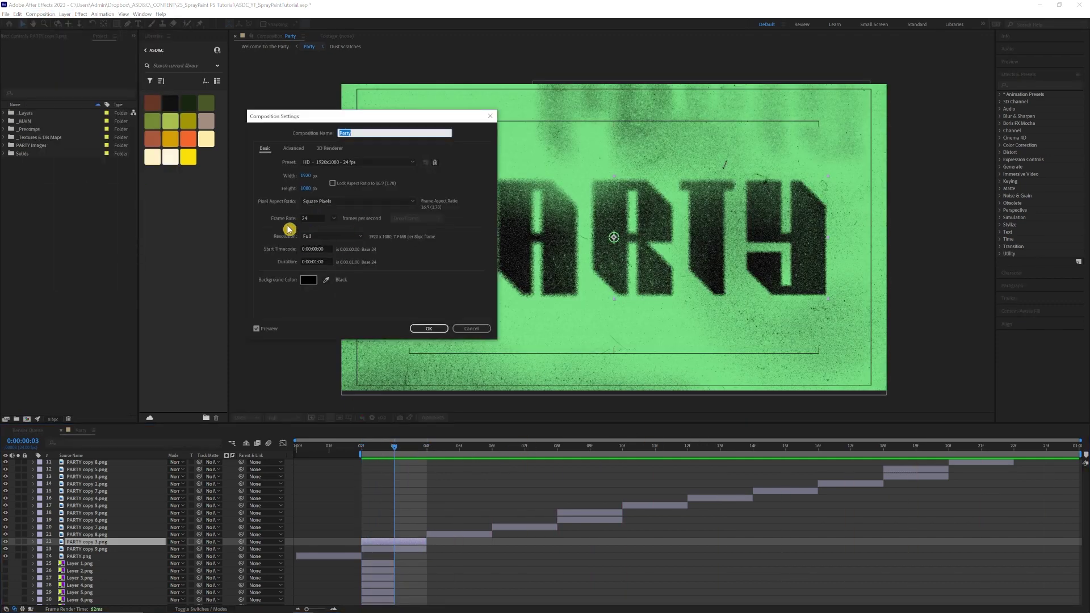
{"action": "left_click", "coordinate": [464, 325]}
{"action": "mouse_move", "coordinate": [402, 447]}
{"action": "left_mouse_down"}
{"action": "mouse_move", "coordinate": [523, 458]}
{"action": "mouse_move", "coordinate": [591, 449]}
{"action": "left_mouse_up"}
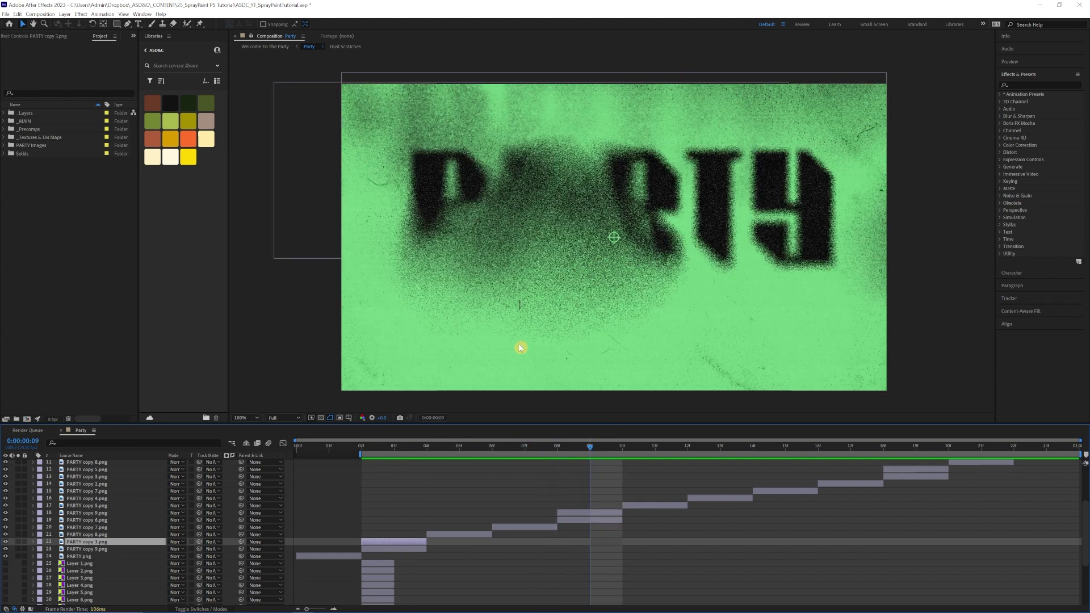
{"action": "left_click", "coordinate": [654, 447]}
{"action": "mouse_move", "coordinate": [706, 451]}
{"action": "left_mouse_down"}
{"action": "mouse_move", "coordinate": [744, 450]}
{"action": "mouse_move", "coordinate": [679, 458]}
{"action": "mouse_move", "coordinate": [737, 462]}
{"action": "mouse_move", "coordinate": [669, 462]}
{"action": "mouse_move", "coordinate": [718, 462]}
{"action": "mouse_move", "coordinate": [658, 474]}
{"action": "mouse_move", "coordinate": [948, 454]}
{"action": "mouse_move", "coordinate": [765, 460]}
{"action": "left_mouse_up"}
{"action": "left_click", "coordinate": [789, 449]}
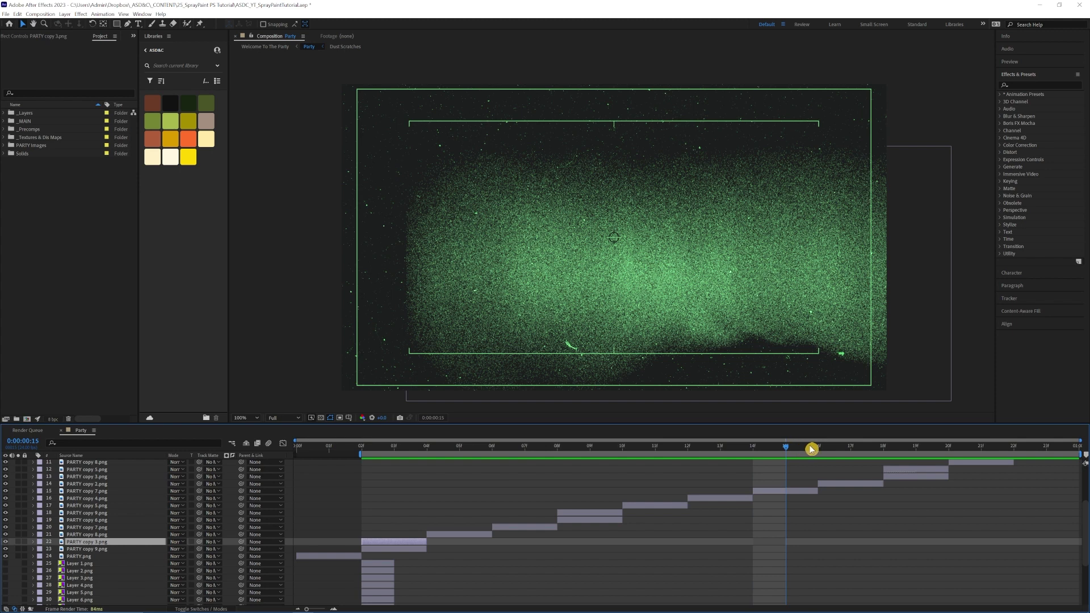
{"action": "left_click", "coordinate": [810, 447]}
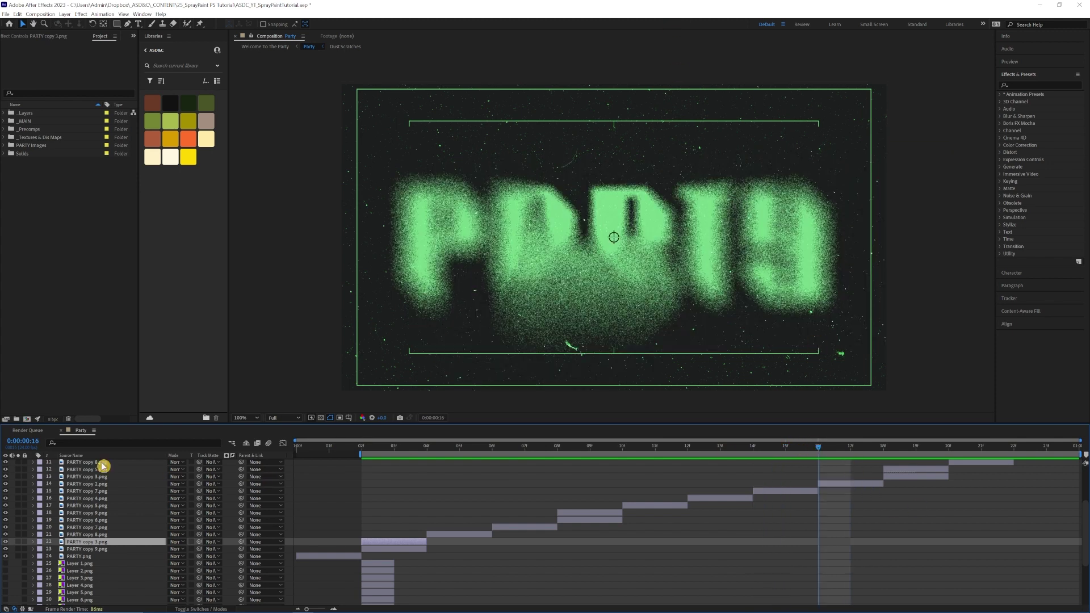
{"action": "scroll", "coordinate": [110, 486], "scroll_direction": "up", "scroll_amount": 5}
{"action": "double_click", "coordinate": [70, 479]}
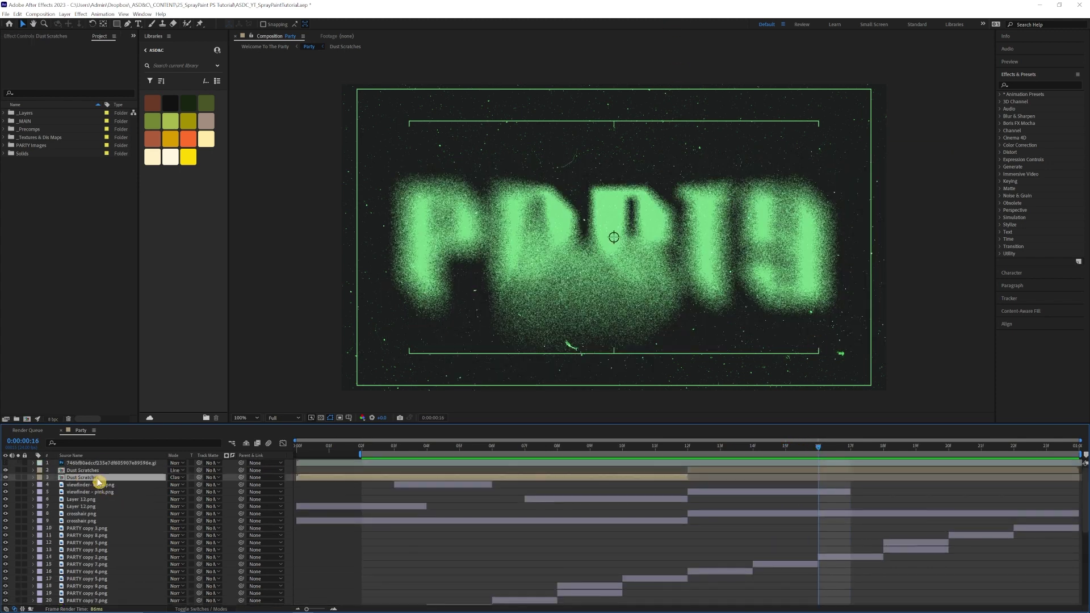
{"action": "key", "text": "Home"}
{"action": "key", "text": "Page_Down"}
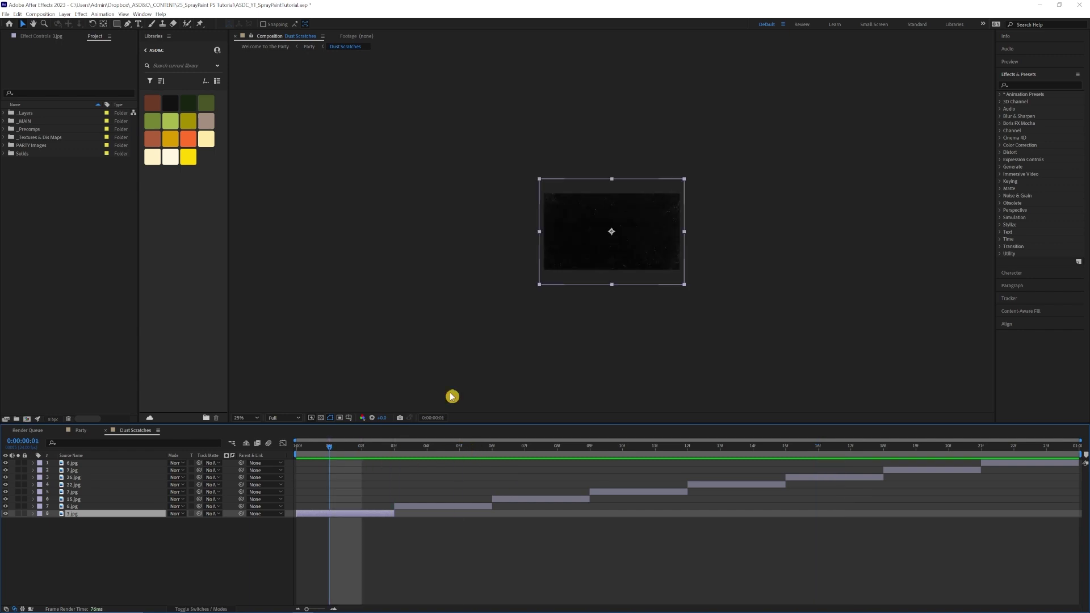
{"action": "scroll", "coordinate": [687, 310], "scroll_direction": "up", "scroll_amount": 4}
{"action": "scroll", "coordinate": [687, 310], "scroll_direction": "down", "scroll_amount": 1}
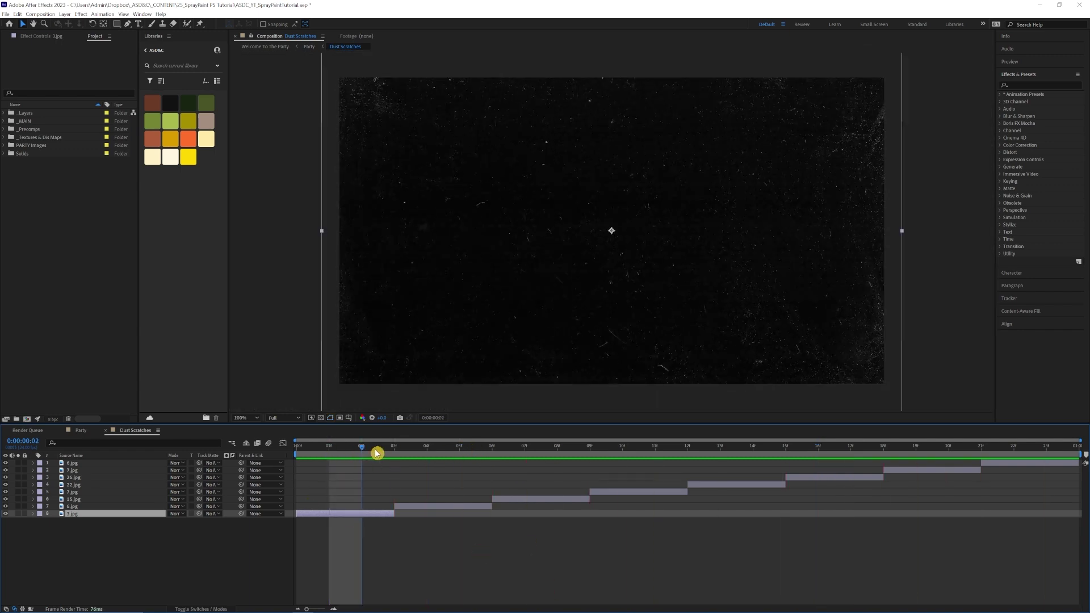
{"action": "left_click_drag", "start_coordinate": [377, 452], "coordinate": [564, 452]}
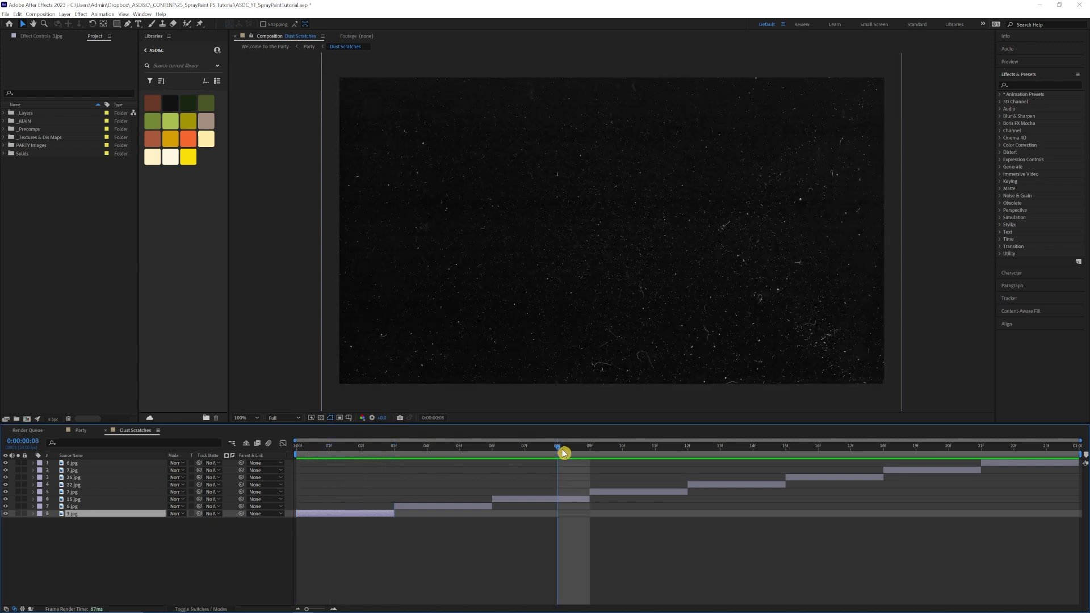
{"action": "left_click", "coordinate": [105, 430]}
{"action": "left_click", "coordinate": [422, 451]}
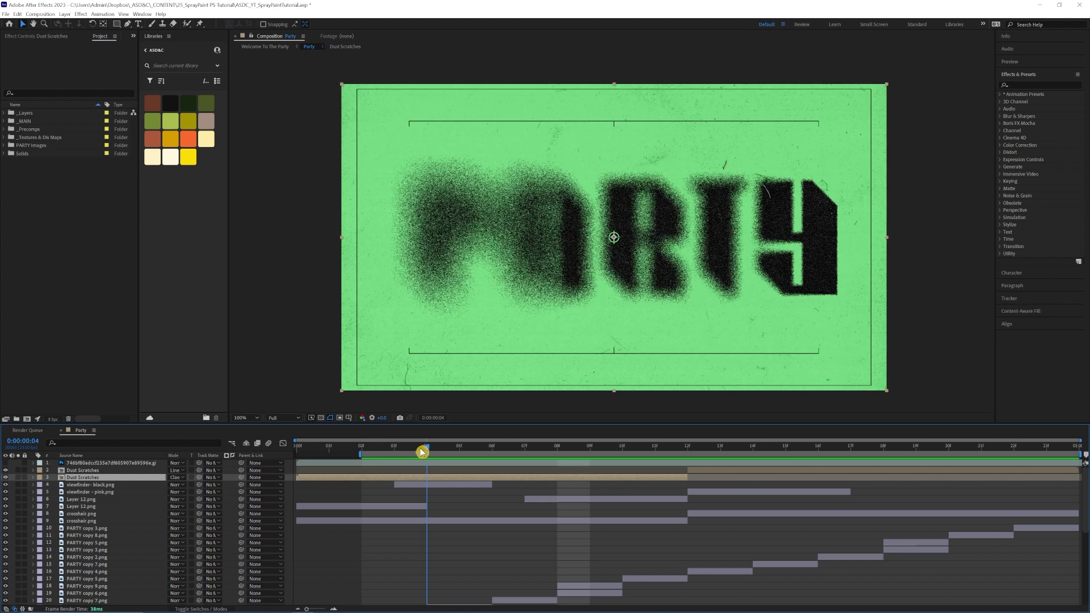
{"action": "left_click", "coordinate": [177, 477]}
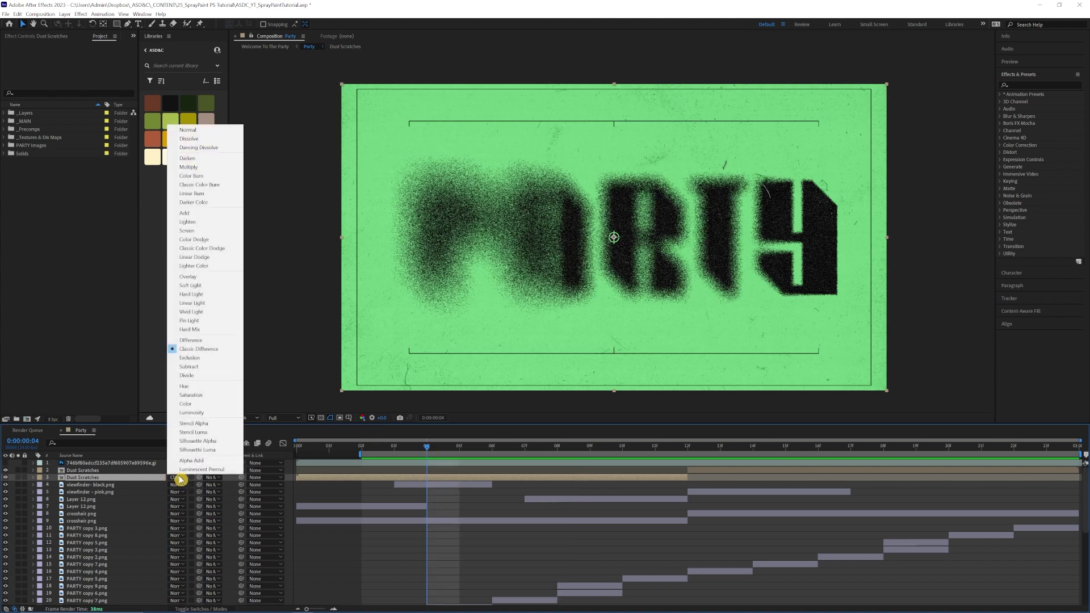
{"action": "left_click", "coordinate": [503, 451]}
{"action": "left_click_drag", "start_coordinate": [487, 452], "coordinate": [714, 455]}
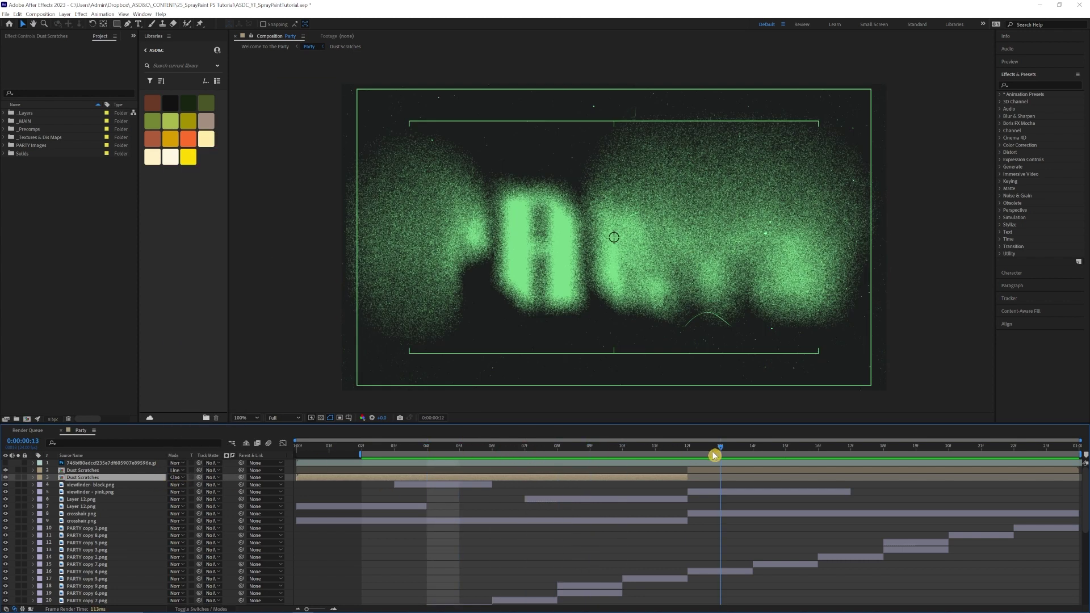
{"action": "left_click", "coordinate": [176, 477]}
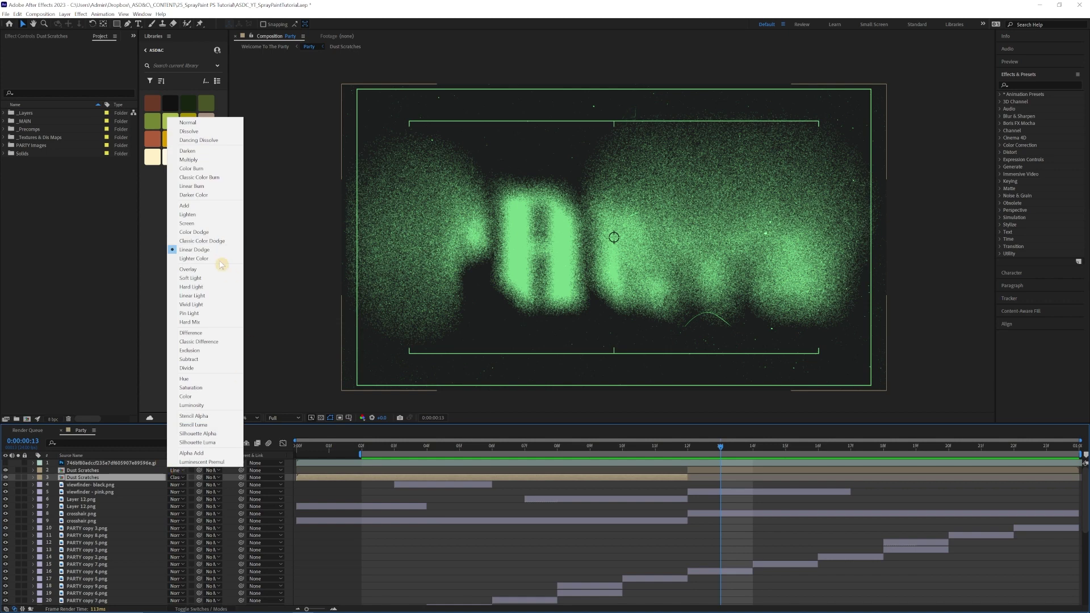
{"action": "left_click", "coordinate": [653, 458]}
{"action": "mouse_move", "coordinate": [640, 449]}
{"action": "left_mouse_down"}
{"action": "mouse_move", "coordinate": [594, 451]}
{"action": "mouse_move", "coordinate": [623, 451]}
{"action": "left_mouse_up"}
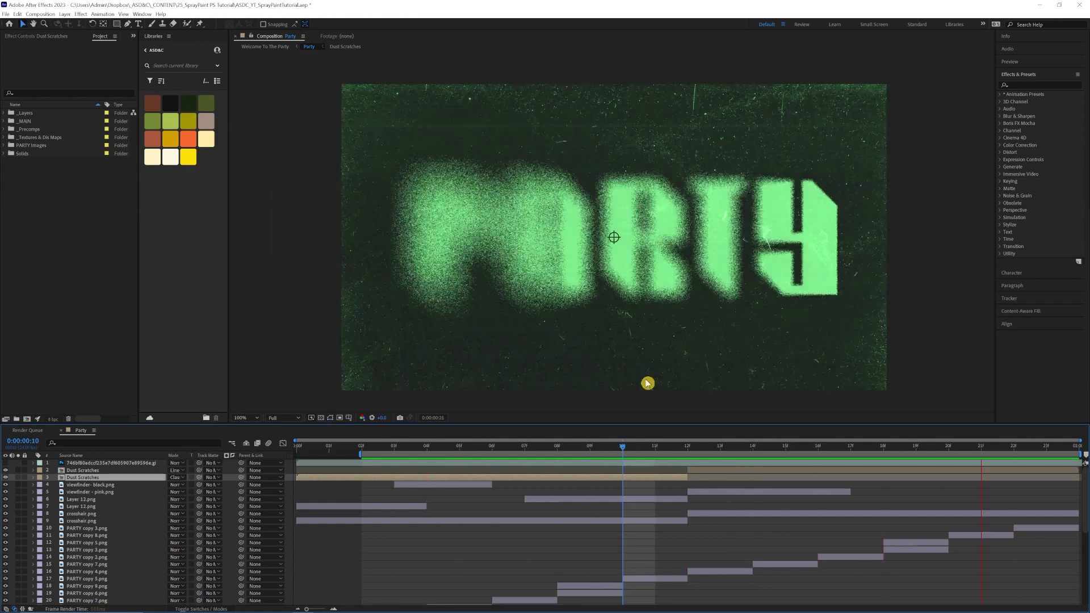
{"action": "left_click", "coordinate": [622, 450]}
{"action": "left_click_drag", "start_coordinate": [623, 450], "coordinate": [362, 487]}
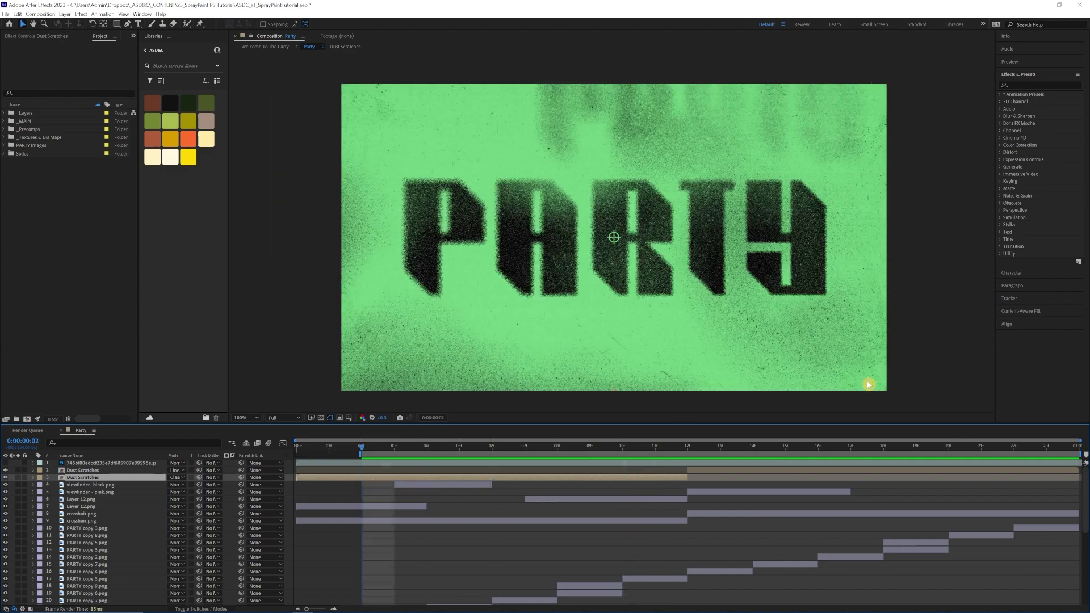